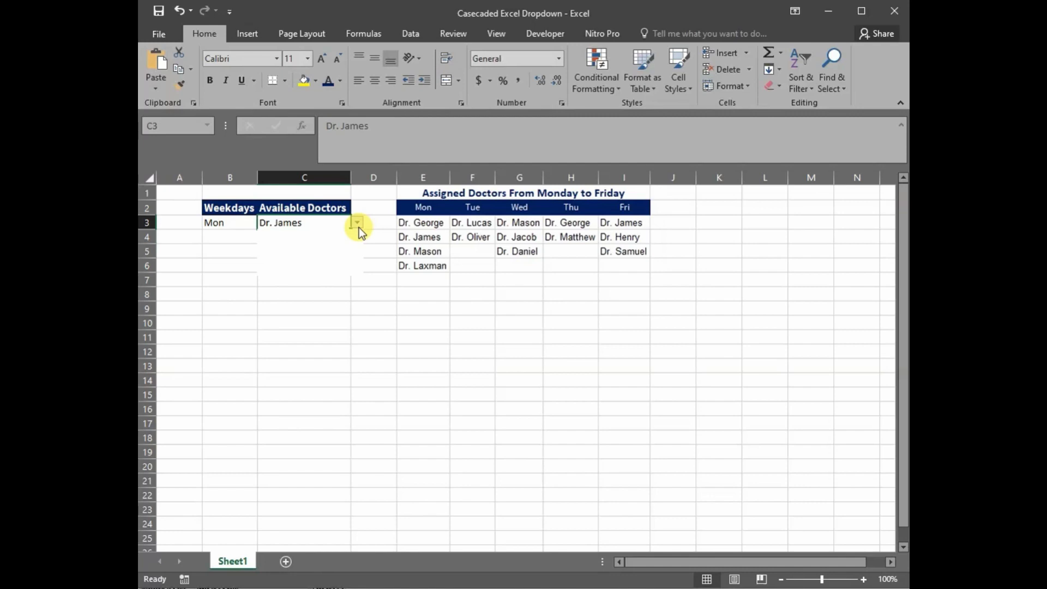
- Check B3's weekday list and C3's Monday doctors, keeping Mon and Dr. James
{"action": "left_click", "coordinate": [247, 225]}
{"action": "left_click", "coordinate": [264, 222]}
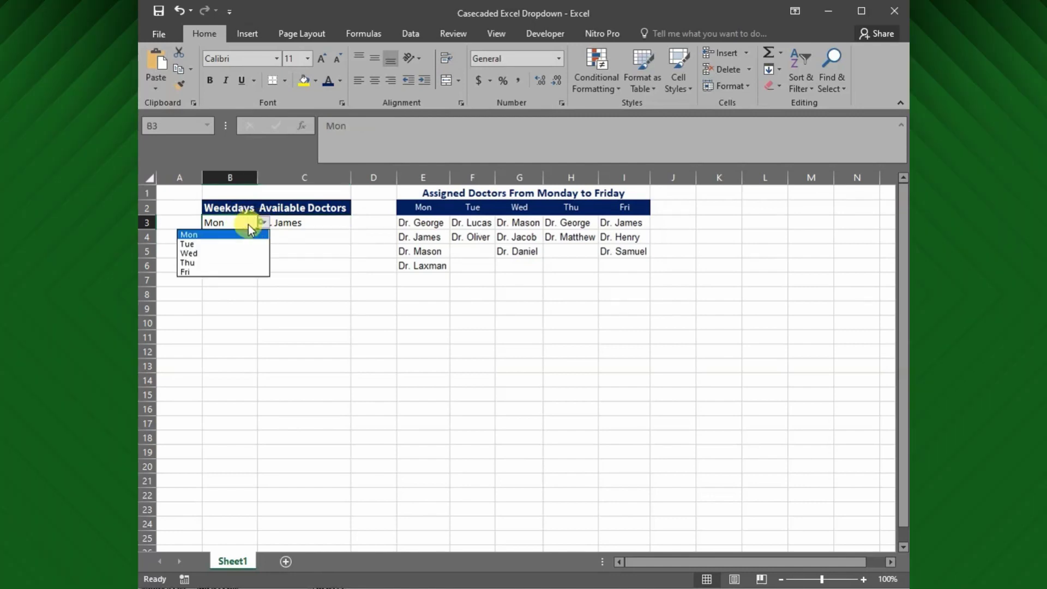
{"action": "left_click", "coordinate": [234, 229]}
{"action": "left_click", "coordinate": [305, 221]}
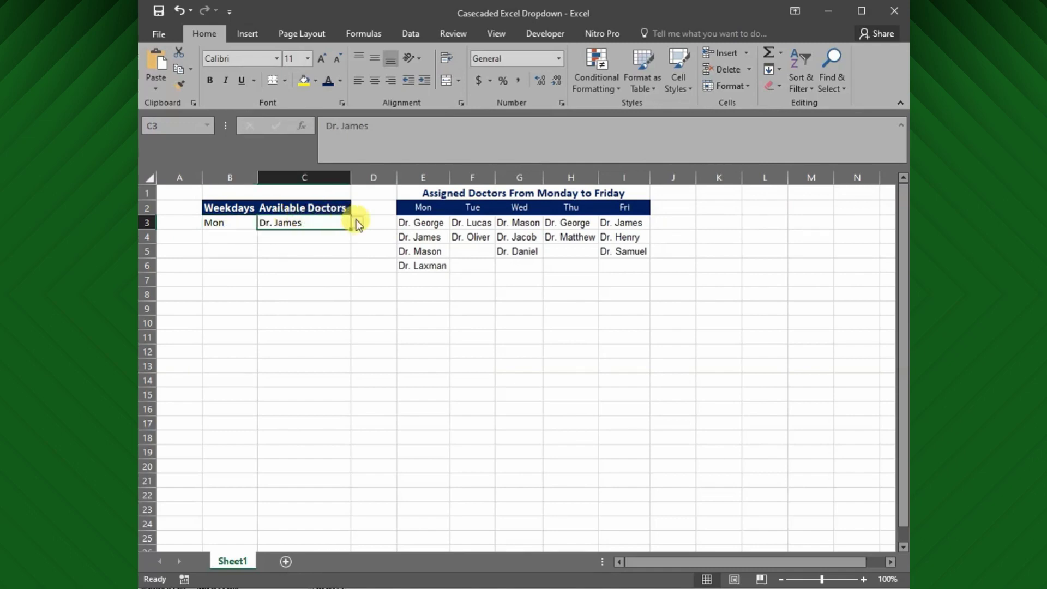
{"action": "left_click", "coordinate": [356, 220]}
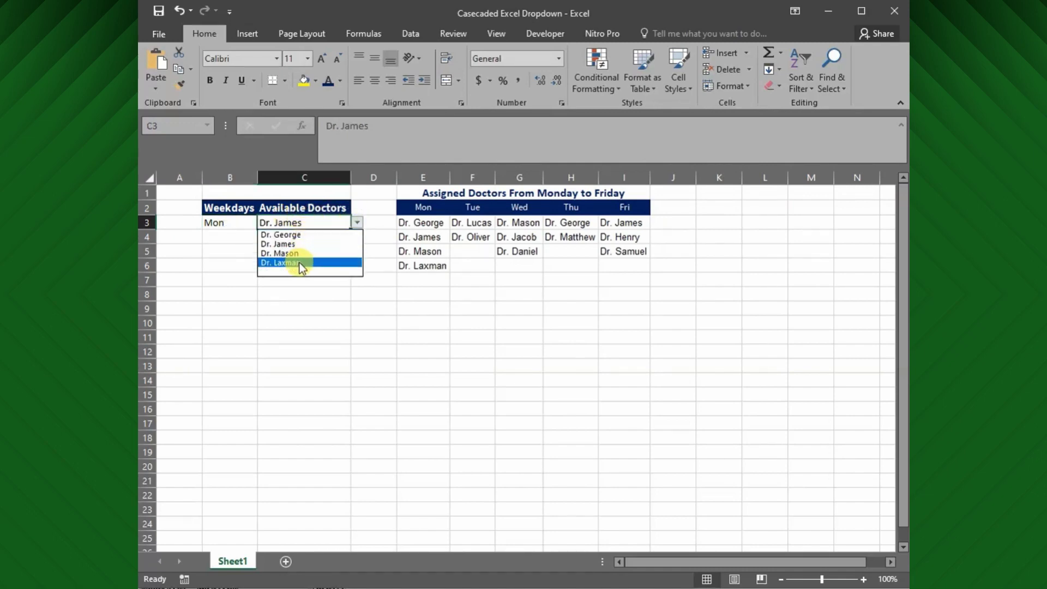
{"action": "left_click", "coordinate": [210, 248]}
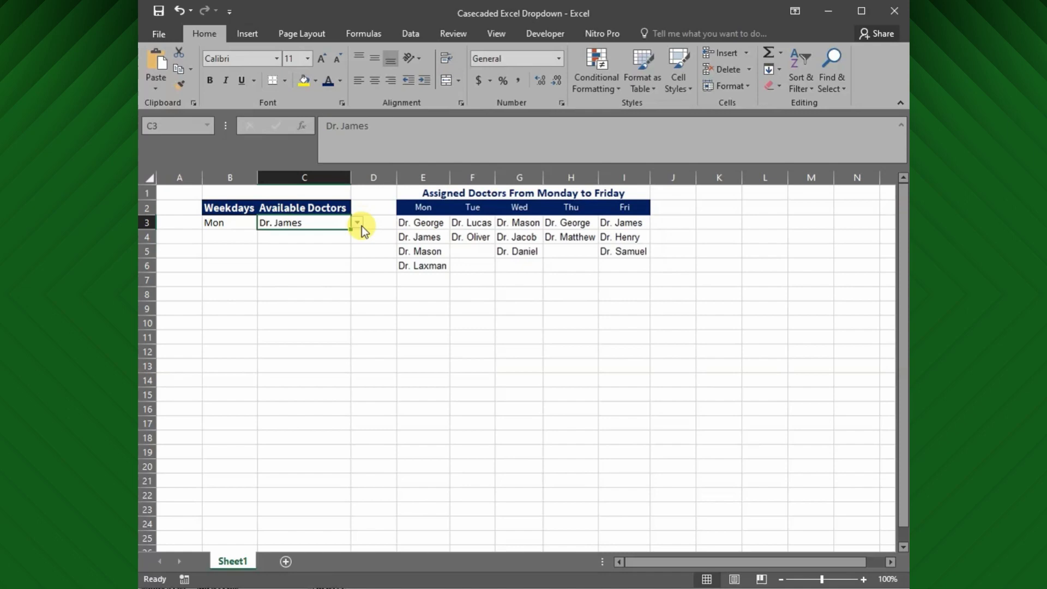
{"action": "left_click", "coordinate": [357, 222]}
{"action": "left_click", "coordinate": [416, 206]}
{"action": "left_click_drag", "start_coordinate": [412, 205], "coordinate": [412, 262]}
- Change B3 to Tue, turning C3 red, and compare the Mon and Tue doctor columns
{"action": "left_click", "coordinate": [243, 224]}
{"action": "left_click", "coordinate": [263, 223]}
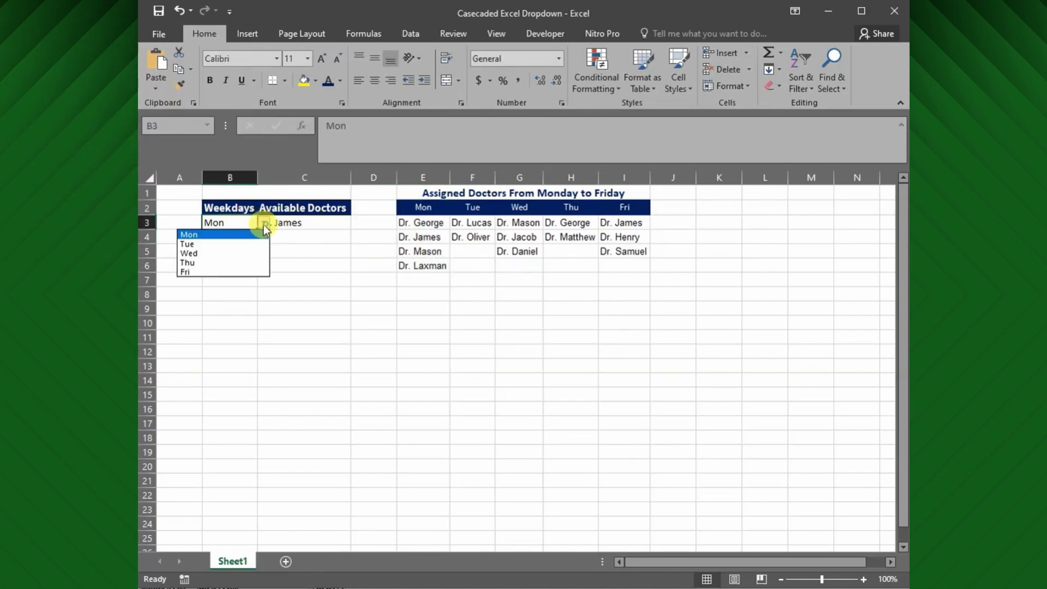
{"action": "left_click", "coordinate": [235, 243]}
{"action": "left_click", "coordinate": [292, 223]}
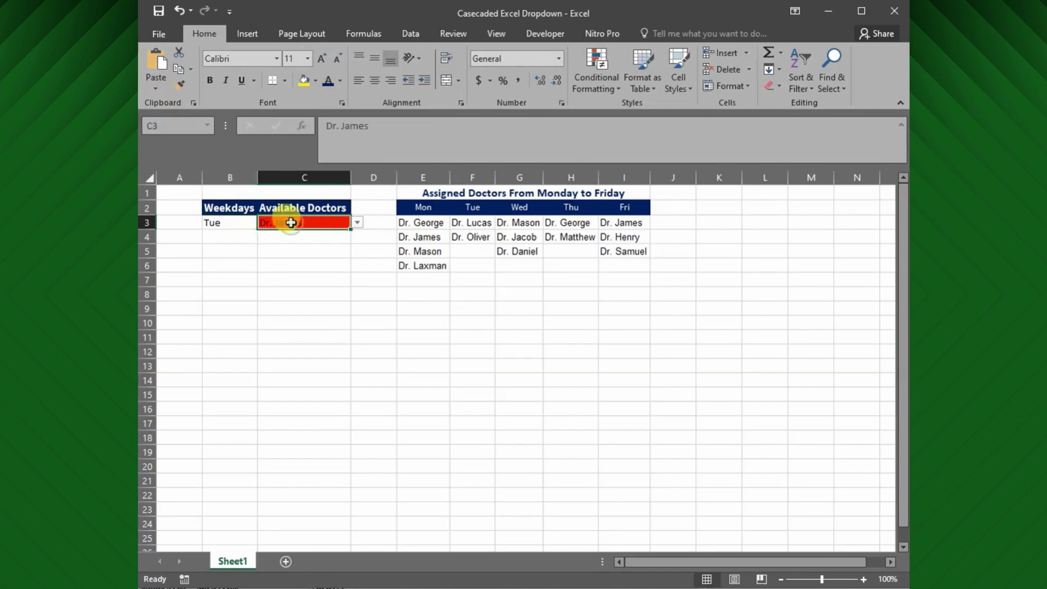
{"action": "left_click_drag", "start_coordinate": [463, 223], "coordinate": [467, 260]}
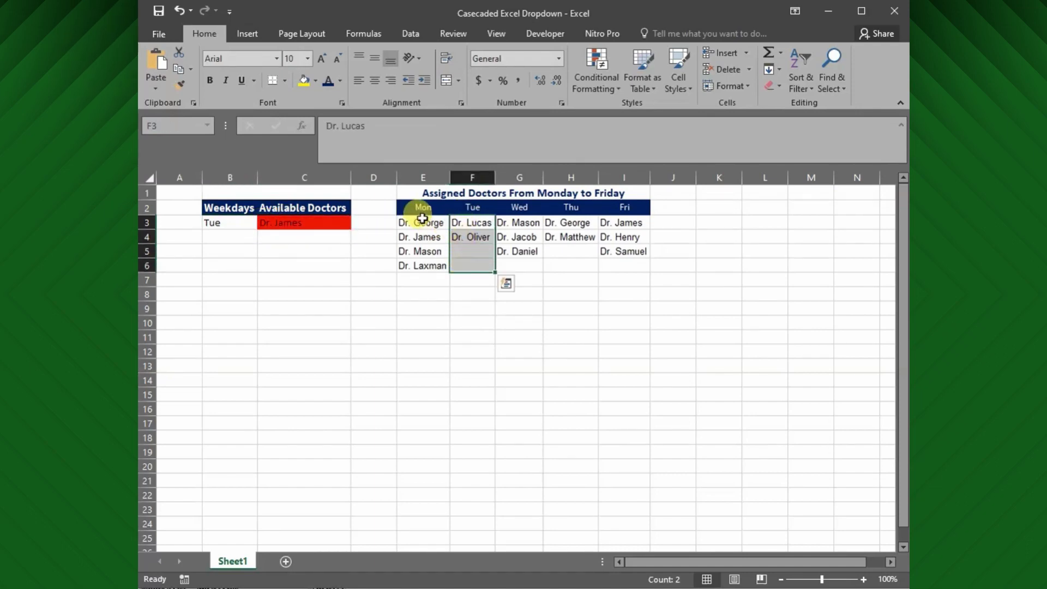
{"action": "left_click_drag", "start_coordinate": [423, 216], "coordinate": [428, 263]}
- Choose Dr. Lucas for C3 from Tuesday's doctors
{"action": "left_click", "coordinate": [300, 226]}
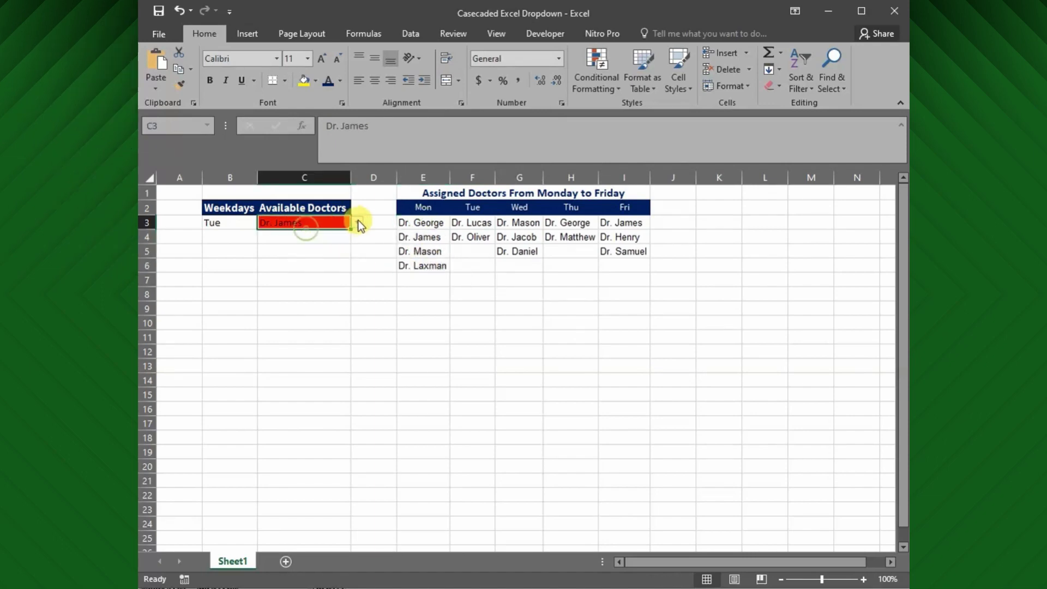
{"action": "left_click", "coordinate": [358, 220]}
{"action": "left_click", "coordinate": [312, 236]}
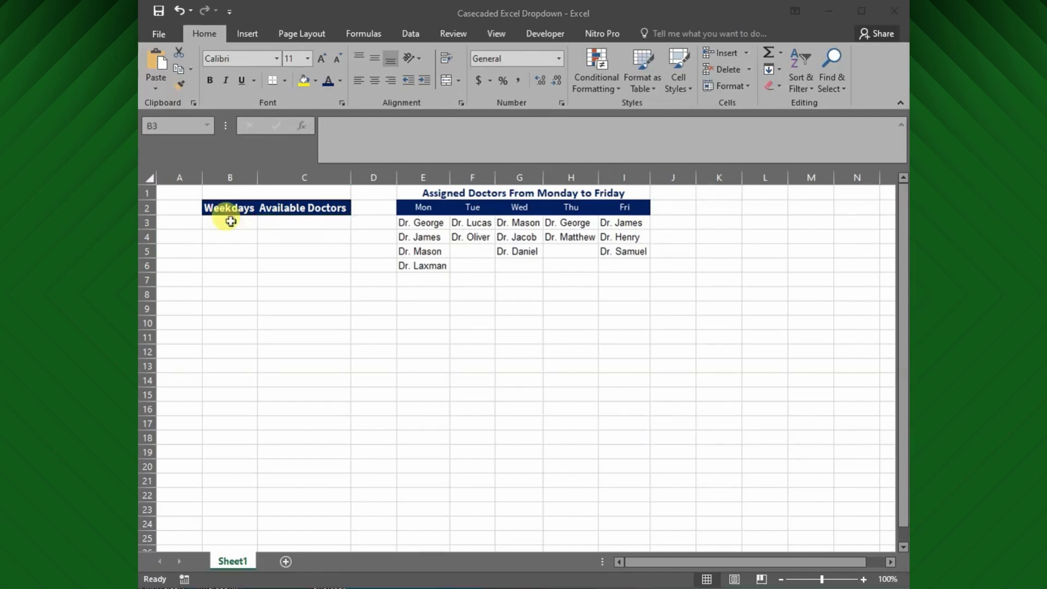
- Review the Weekdays column B2:B5 and the Available Doctors column C2:C7
{"action": "left_click", "coordinate": [231, 221]}
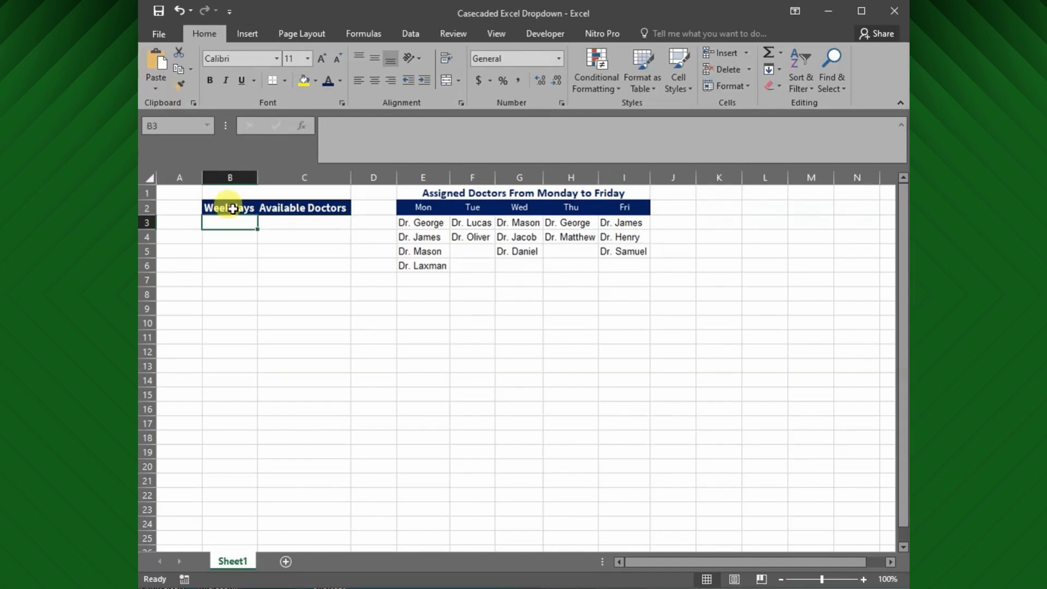
{"action": "left_click_drag", "start_coordinate": [235, 208], "coordinate": [229, 251]}
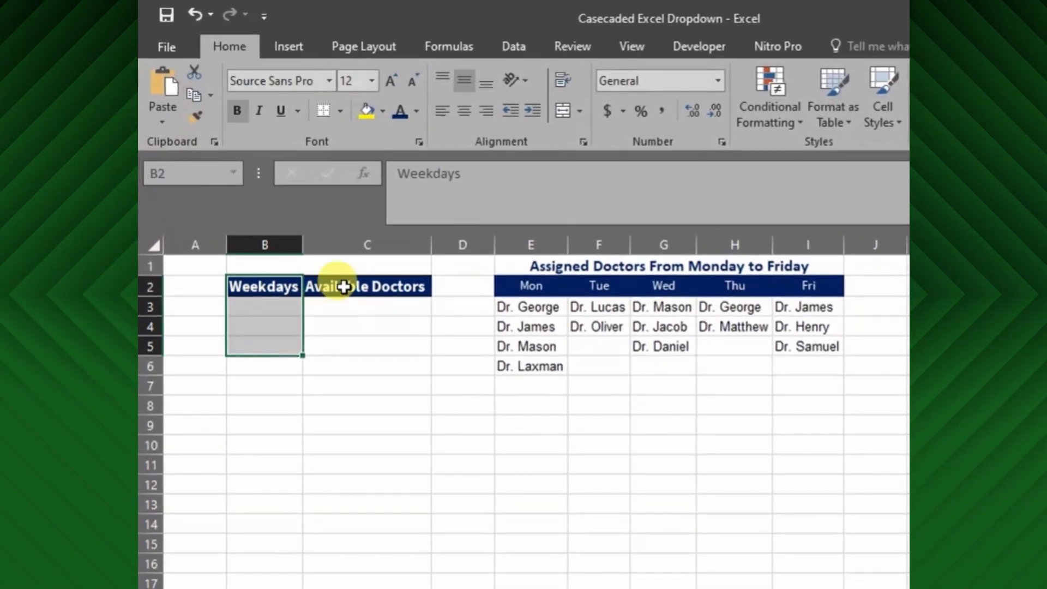
{"action": "left_click_drag", "start_coordinate": [344, 286], "coordinate": [342, 376]}
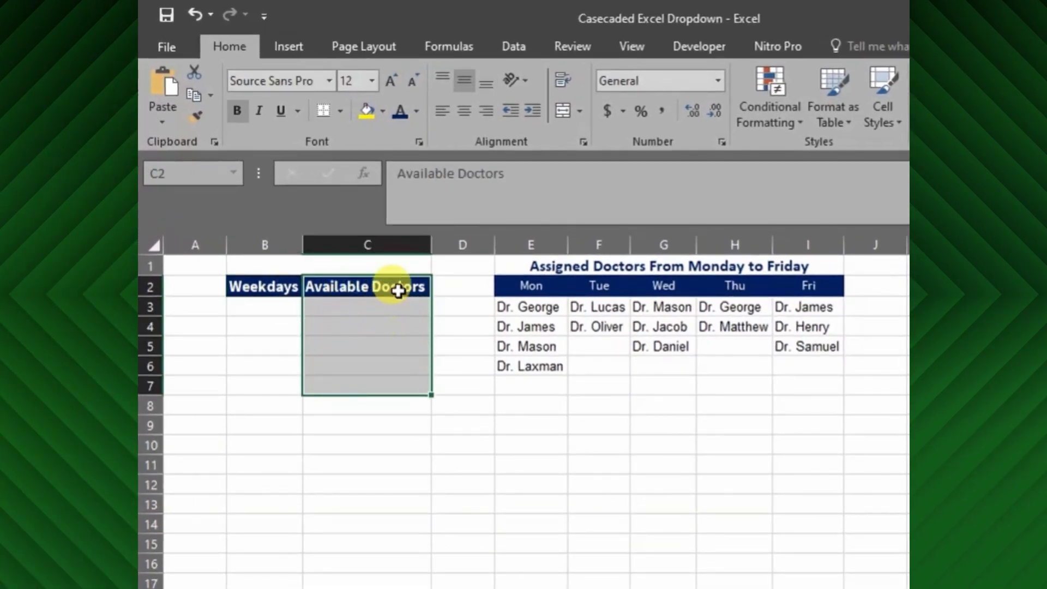
{"action": "left_click", "coordinate": [423, 287]}
{"action": "left_click_drag", "start_coordinate": [265, 287], "coordinate": [269, 345]}
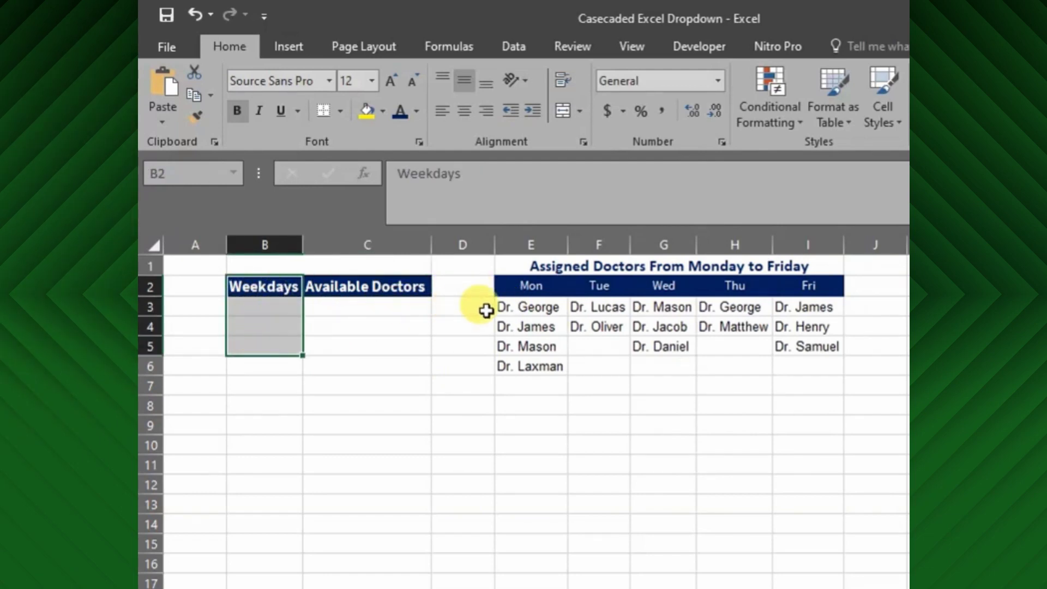
{"action": "left_click", "coordinate": [278, 307]}
- Inspect the assigned doctors table E1:I6, ending with the Mon–Fri headers E2:I2 selected
{"action": "left_click_drag", "start_coordinate": [505, 285], "coordinate": [709, 306]}
{"action": "left_click", "coordinate": [662, 268]}
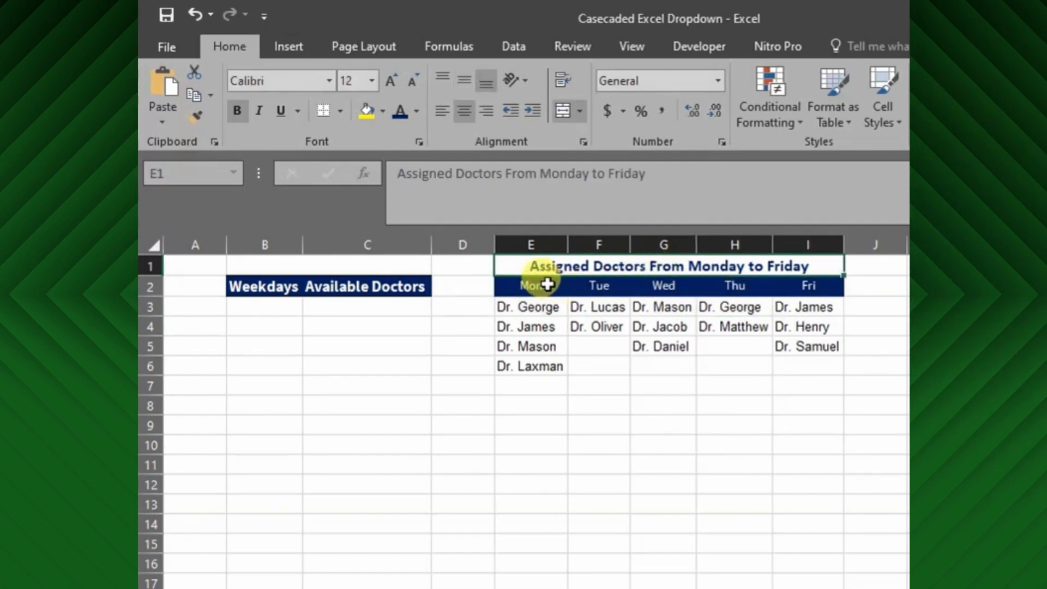
{"action": "left_click_drag", "start_coordinate": [547, 283], "coordinate": [809, 292]}
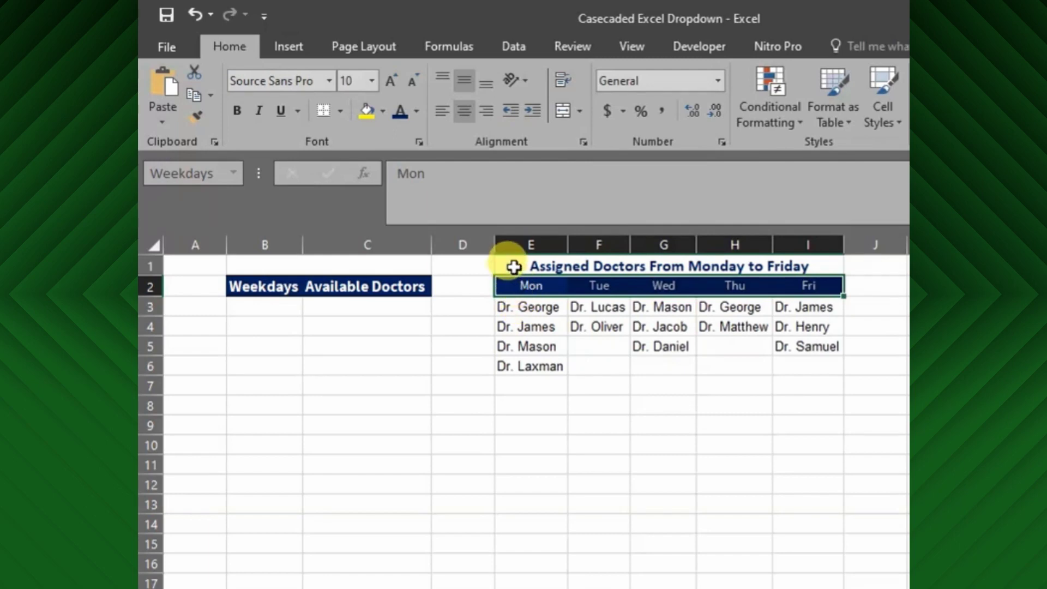
{"action": "left_click_drag", "start_coordinate": [514, 267], "coordinate": [620, 367]}
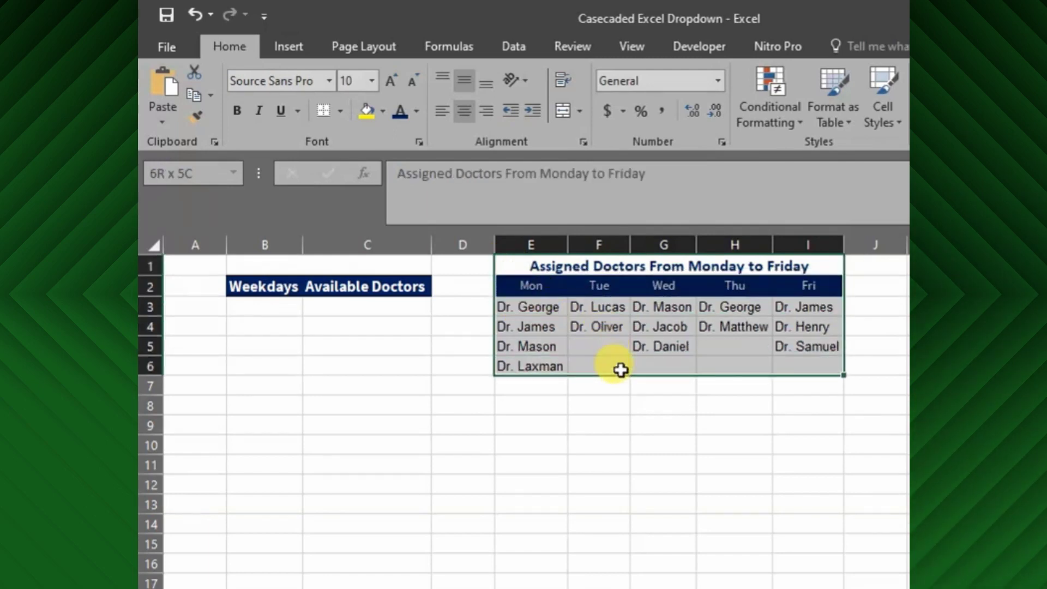
{"action": "left_click", "coordinate": [548, 312]}
{"action": "left_click", "coordinate": [627, 301]}
{"action": "left_click", "coordinate": [666, 305]}
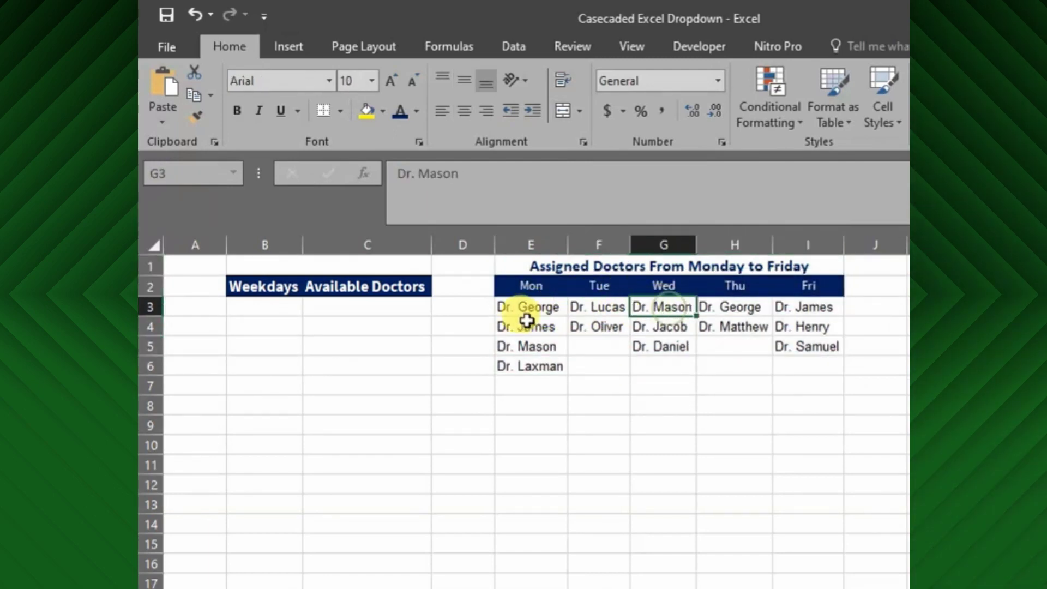
{"action": "left_click", "coordinate": [253, 303]}
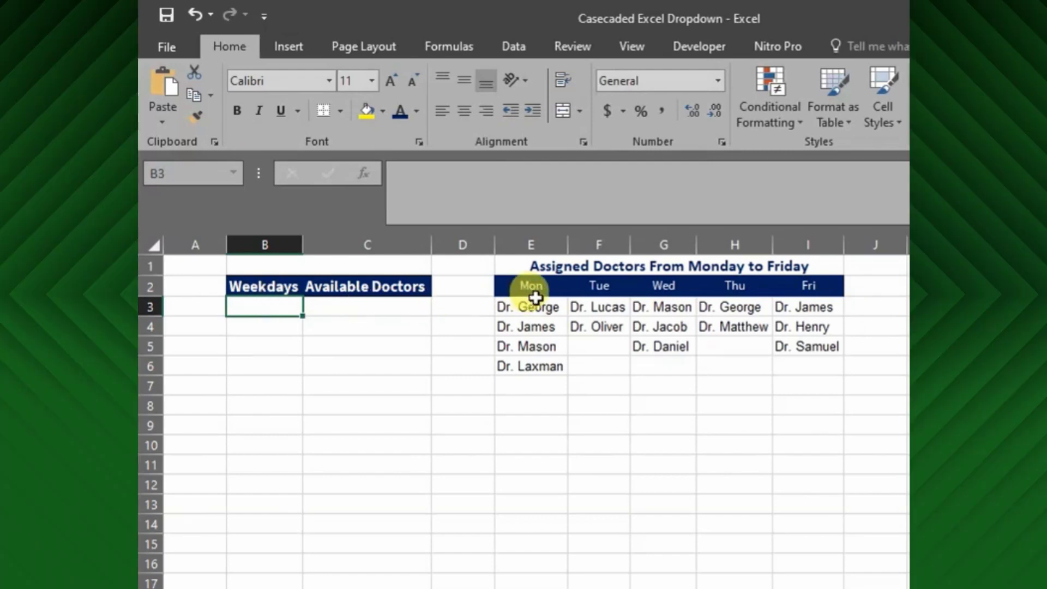
{"action": "left_click_drag", "start_coordinate": [531, 287], "coordinate": [803, 289]}
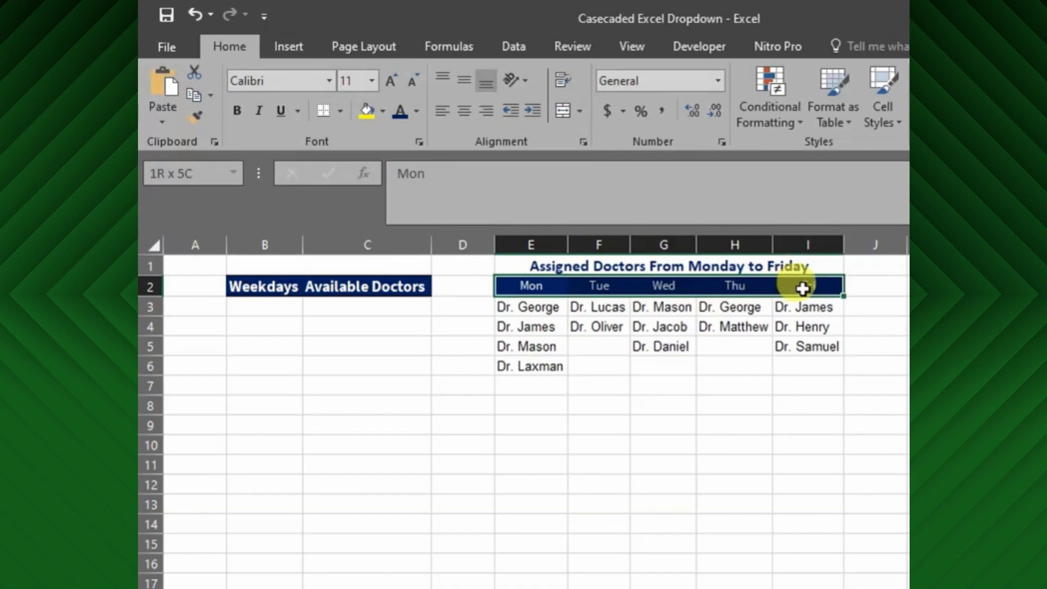
- In Name Manager, create the Workbook-scope name Weekdays referring to =Sheet1!$E$2:$I$2
{"action": "left_click", "coordinate": [445, 46]}
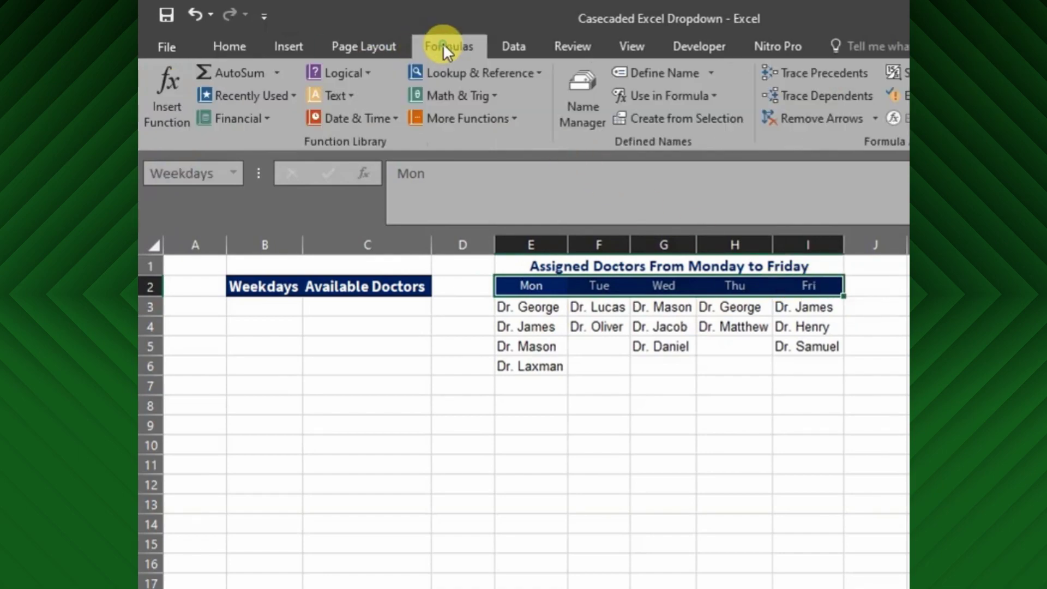
{"action": "left_click", "coordinate": [572, 99]}
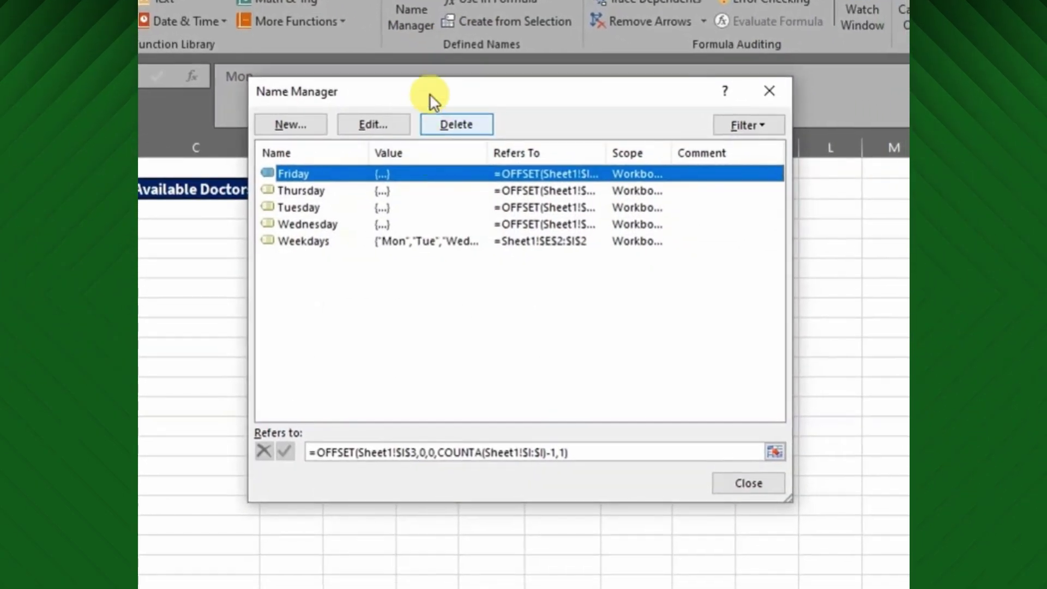
{"action": "left_click_drag", "start_coordinate": [601, 183], "coordinate": [646, 230]}
{"action": "left_click_drag", "start_coordinate": [474, 131], "coordinate": [522, 204]}
{"action": "left_click", "coordinate": [397, 240]}
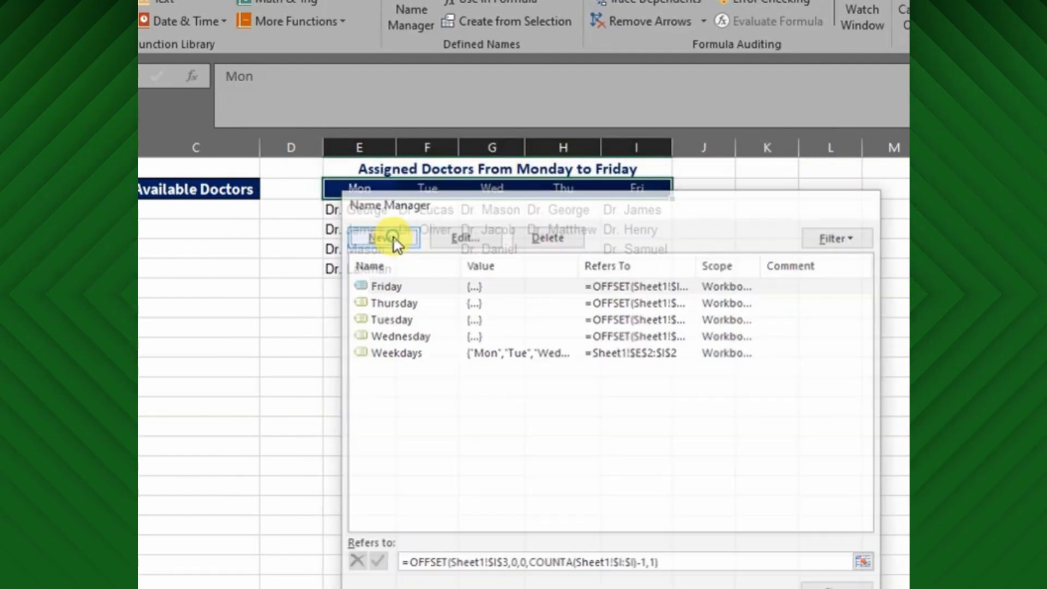
{"action": "left_click_drag", "start_coordinate": [577, 329], "coordinate": [508, 325]}
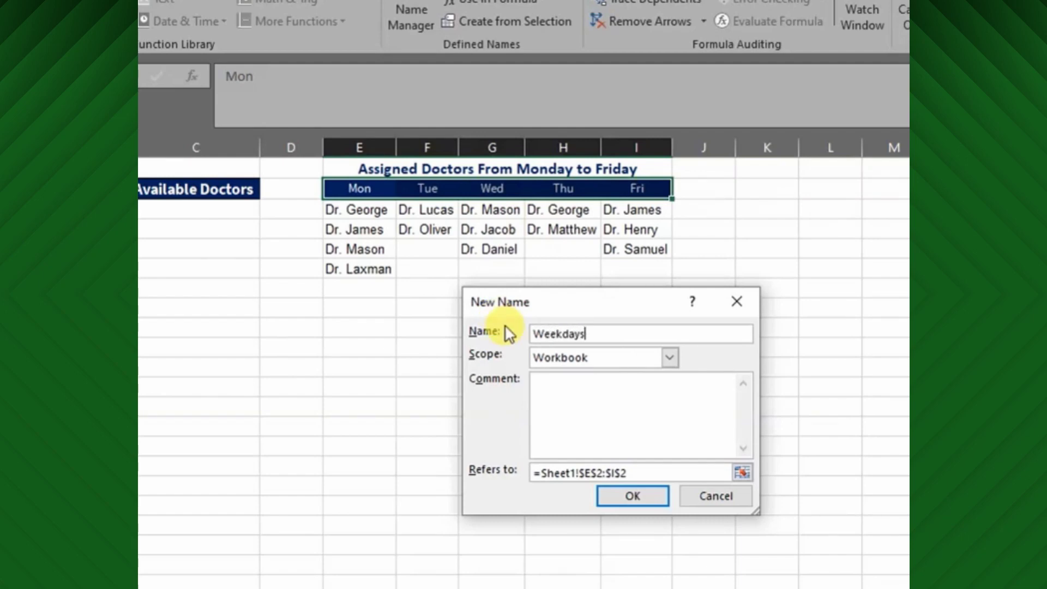
{"action": "type", "text": "Weekdays"}
{"action": "left_click", "coordinate": [671, 358]}
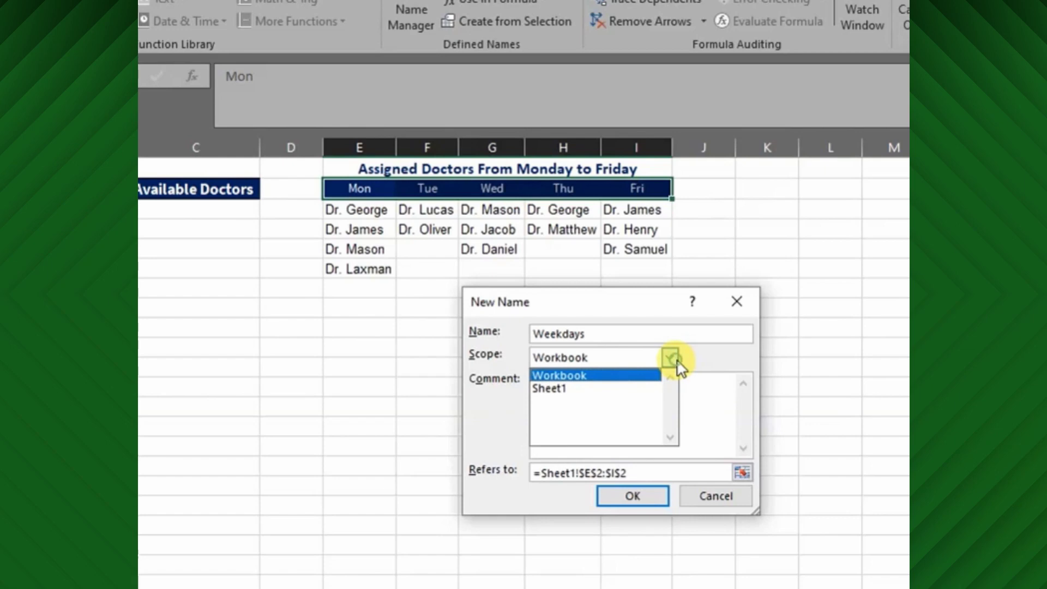
{"action": "left_click", "coordinate": [612, 376]}
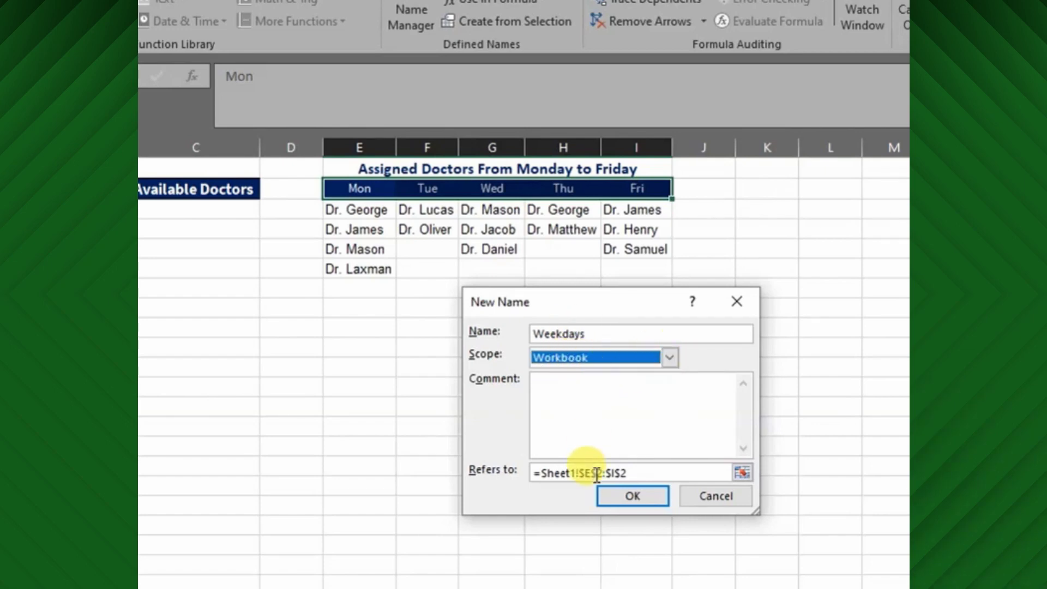
{"action": "left_click", "coordinate": [633, 475]}
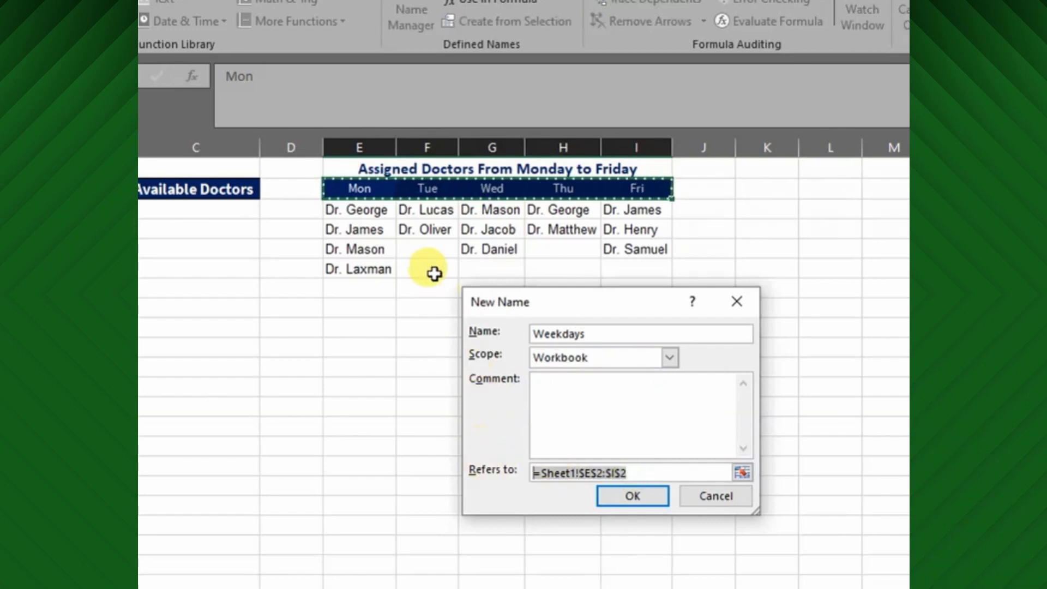
{"action": "left_click_drag", "start_coordinate": [347, 188], "coordinate": [637, 190]}
{"action": "left_click", "coordinate": [649, 499]}
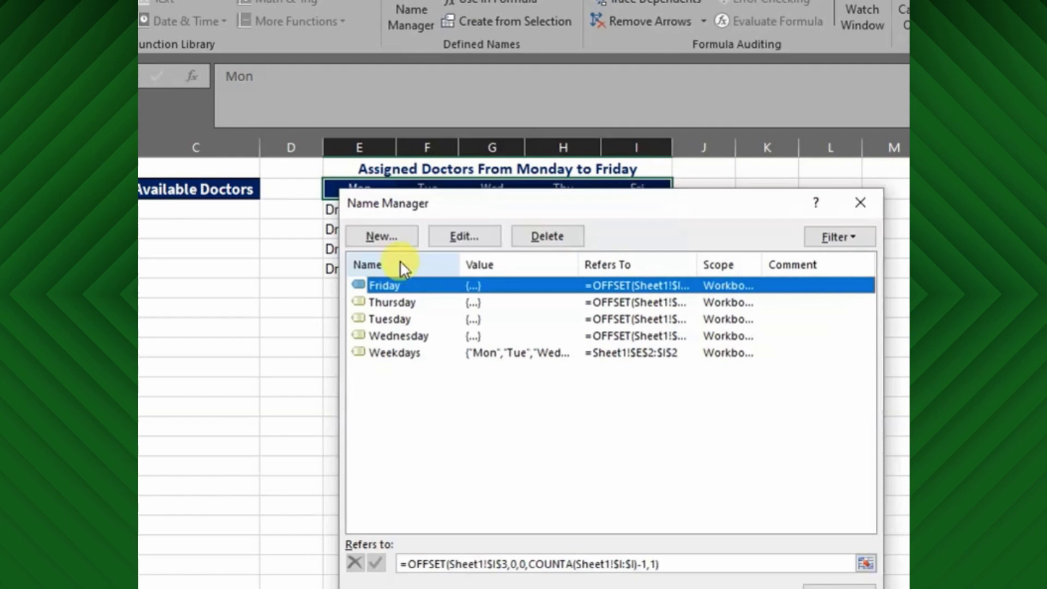
- Give B3 list data validation with source =Weekdays
{"action": "left_click", "coordinate": [837, 585]}
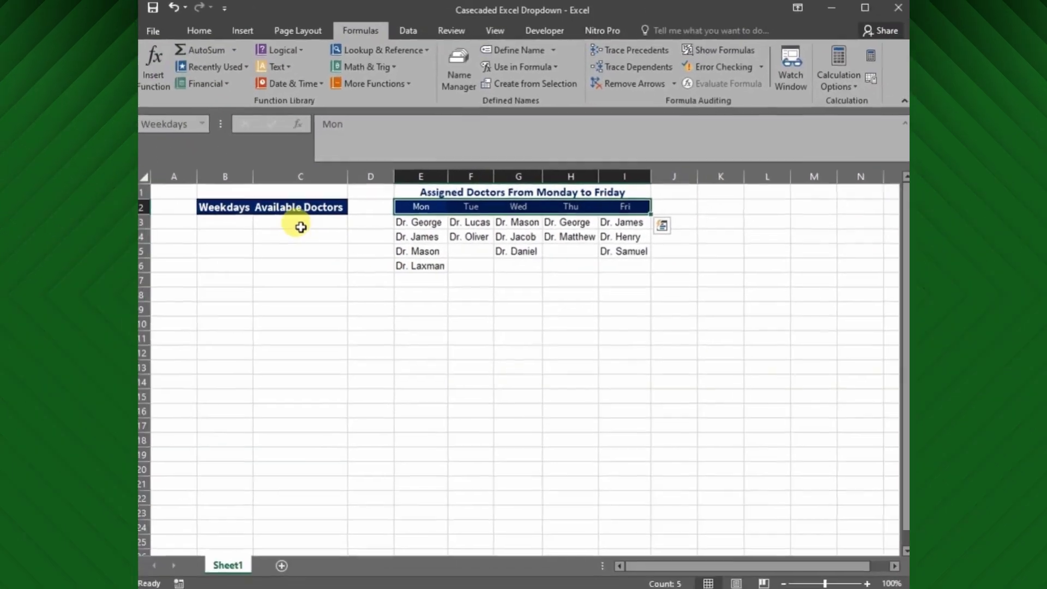
{"action": "left_click", "coordinate": [194, 205]}
{"action": "left_click", "coordinate": [232, 221]}
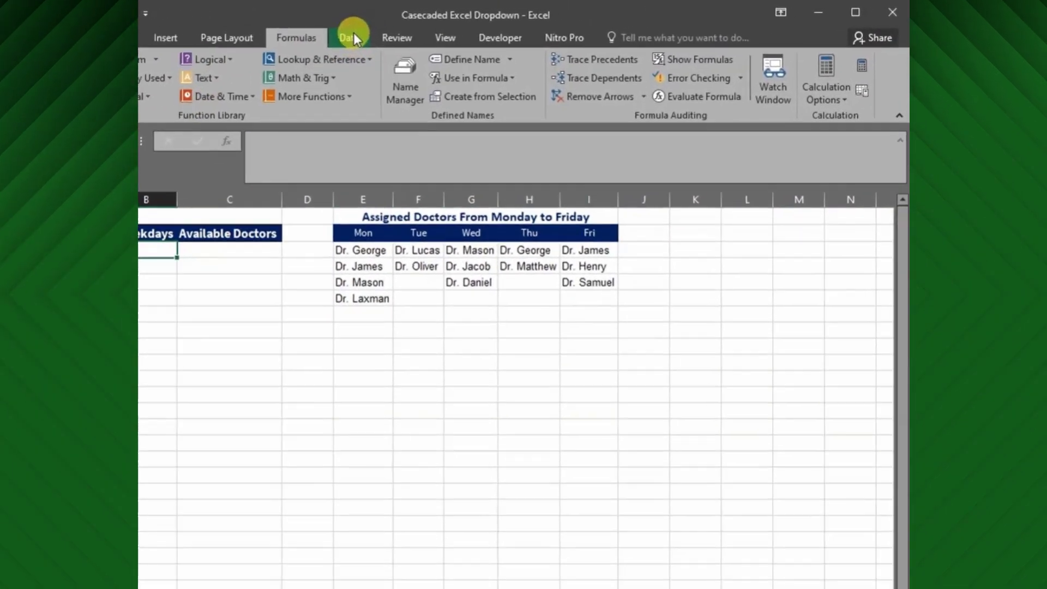
{"action": "left_click", "coordinate": [353, 36]}
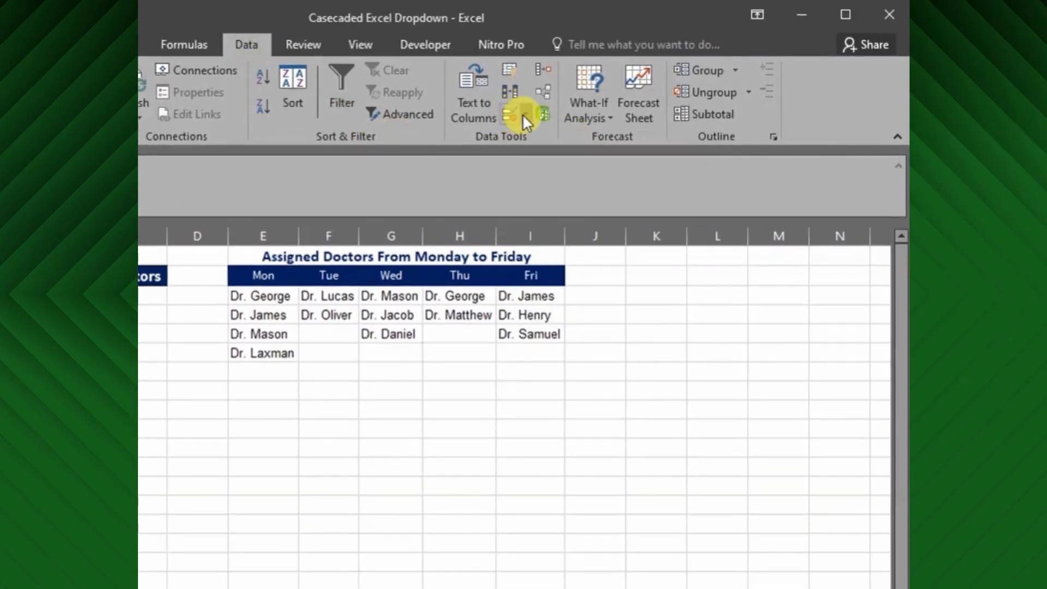
{"action": "left_click", "coordinate": [524, 114]}
{"action": "left_click", "coordinate": [545, 138]}
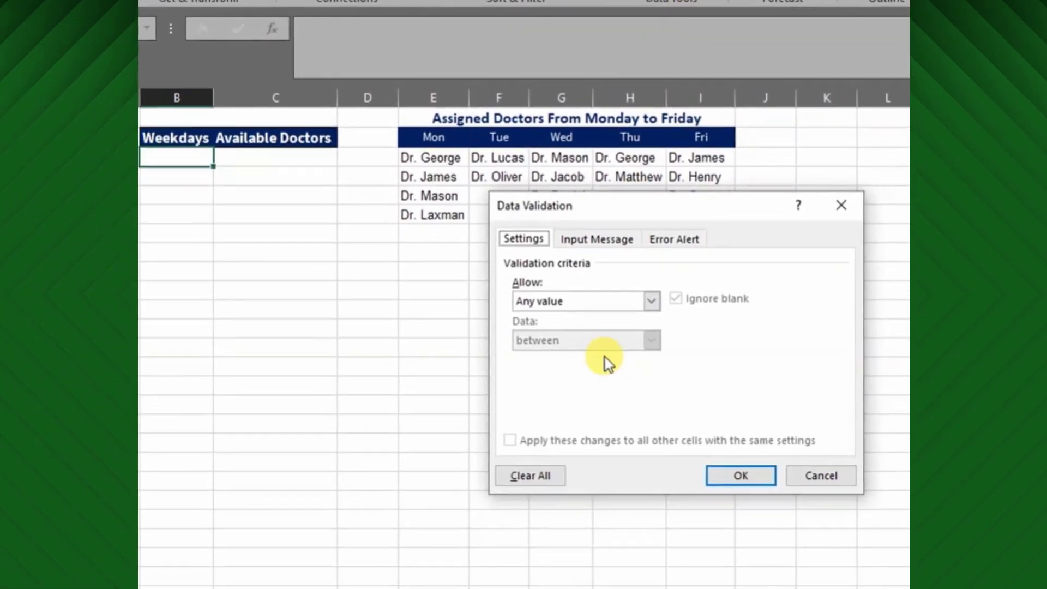
{"action": "left_click", "coordinate": [658, 295]}
{"action": "left_click", "coordinate": [585, 352]}
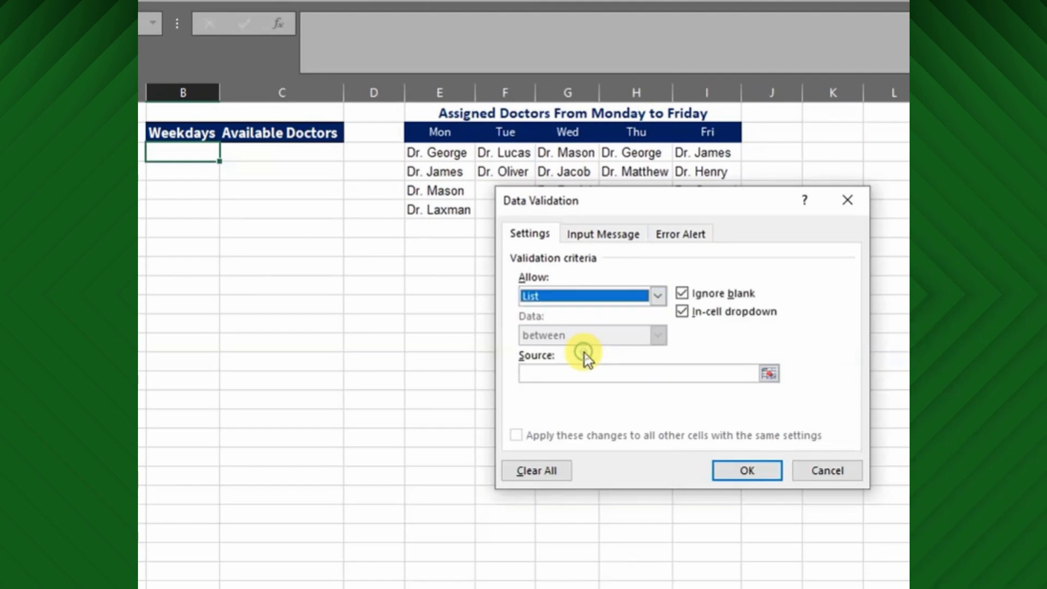
{"action": "left_click", "coordinate": [591, 373]}
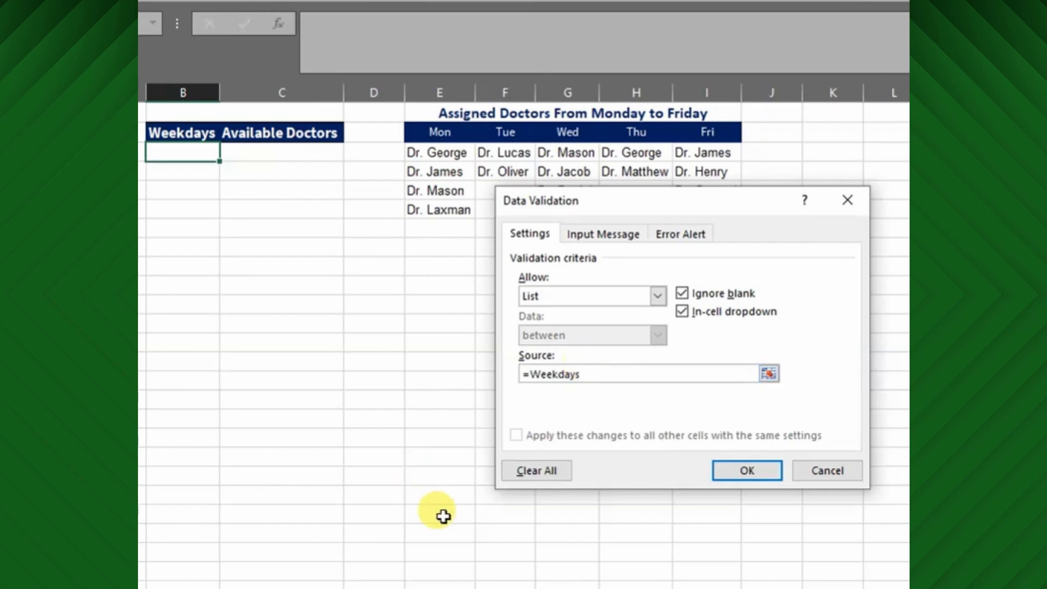
{"action": "left_click", "coordinate": [735, 477]}
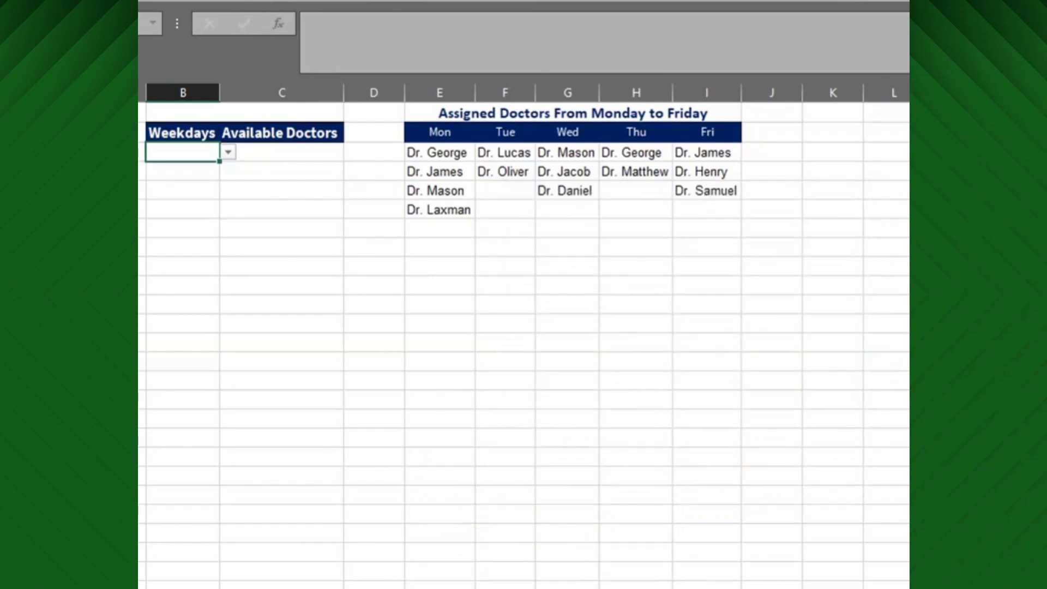
- Test B3's dropdown by picking Mon, then Tue, and leave it on Thu
{"action": "left_click", "coordinate": [187, 156]}
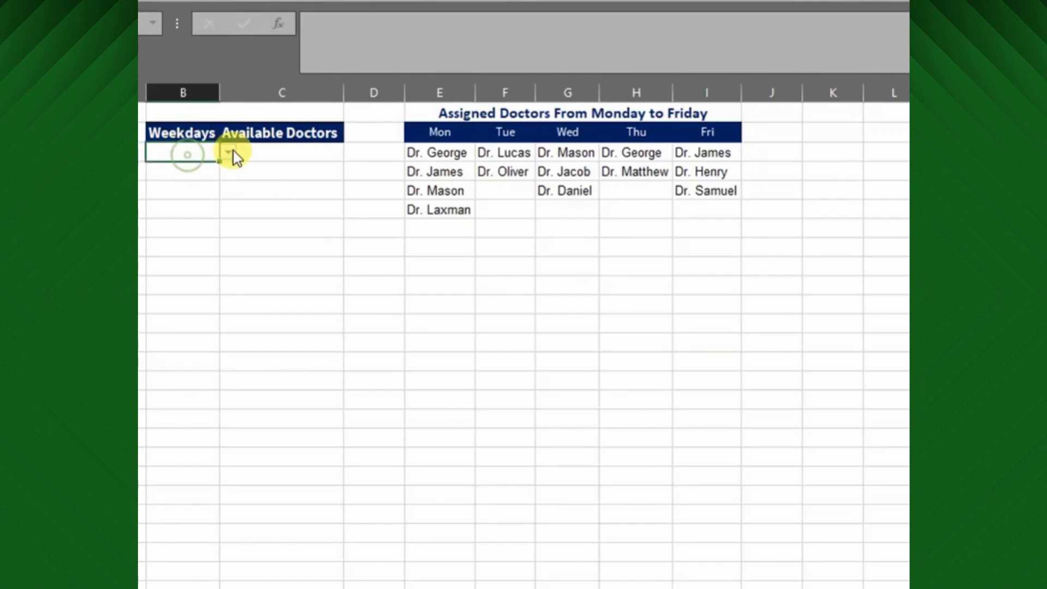
{"action": "left_click", "coordinate": [228, 153]}
{"action": "left_click", "coordinate": [202, 169]}
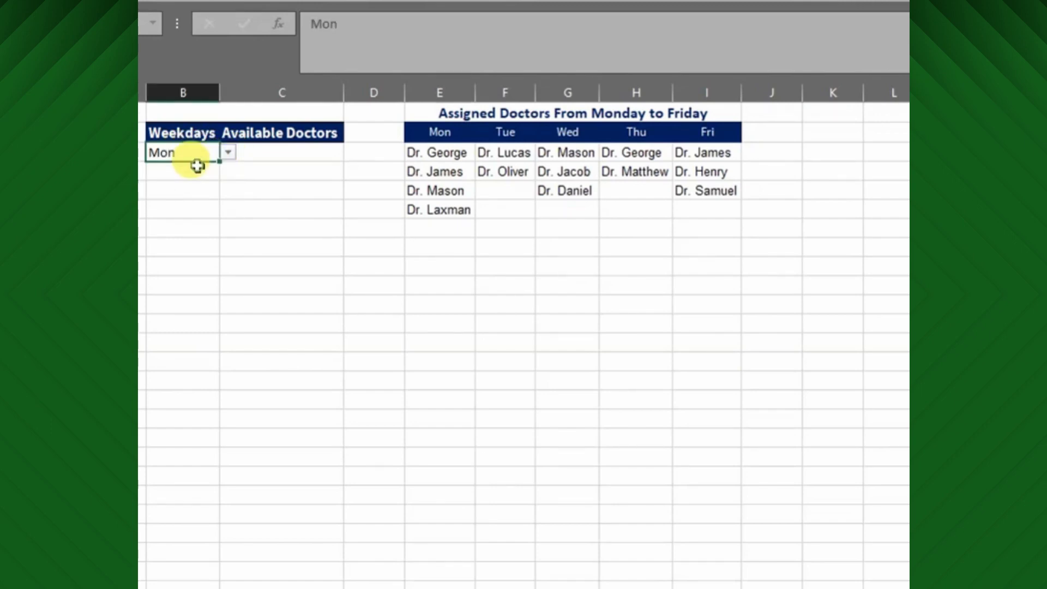
{"action": "left_click", "coordinate": [229, 155]}
{"action": "left_click", "coordinate": [202, 179]}
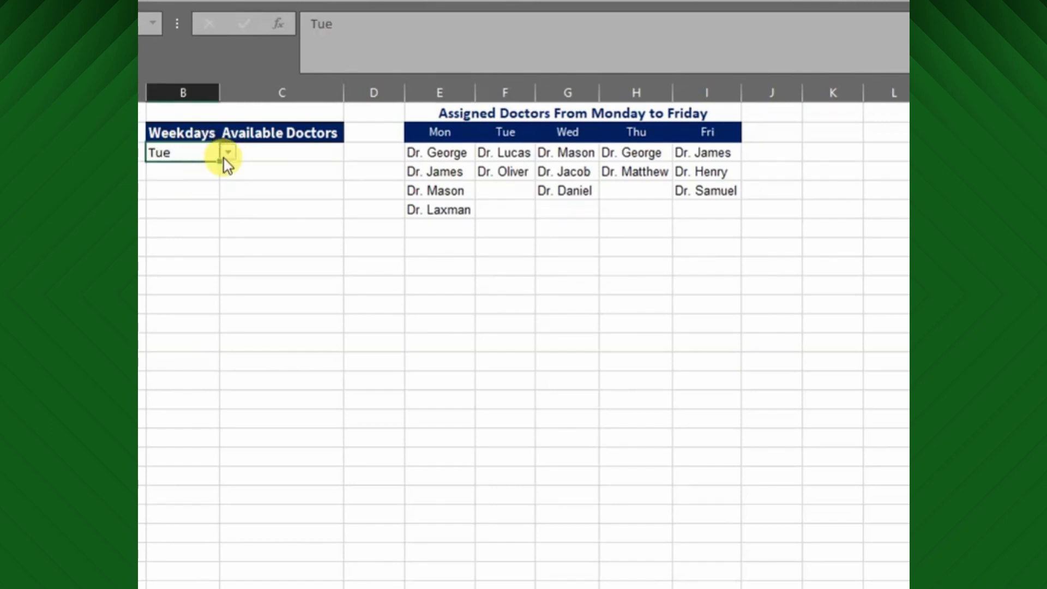
{"action": "left_click", "coordinate": [224, 156]}
{"action": "left_click", "coordinate": [182, 203]}
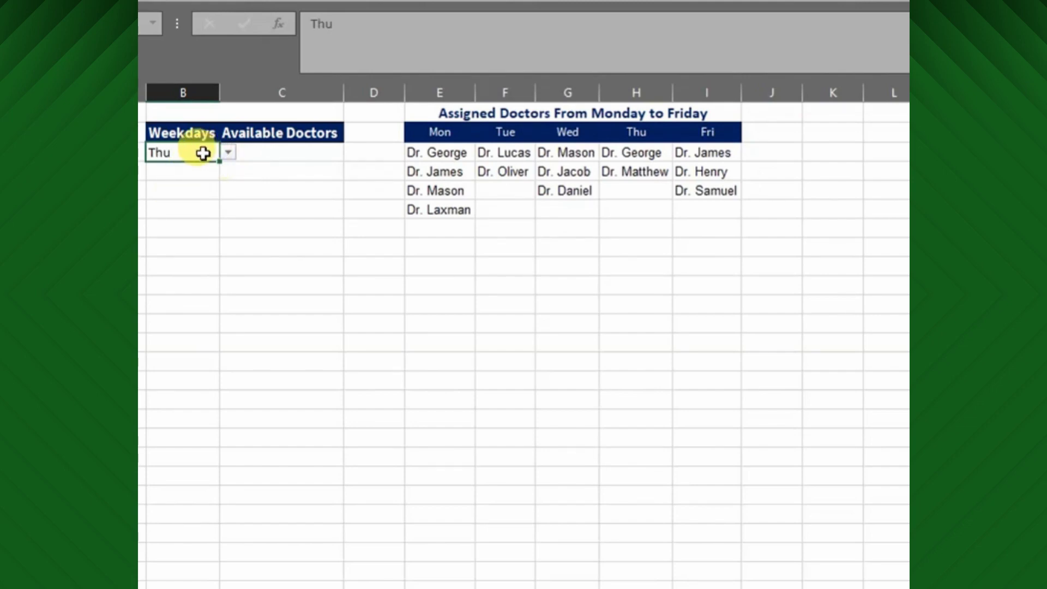
{"action": "left_click", "coordinate": [264, 152]}
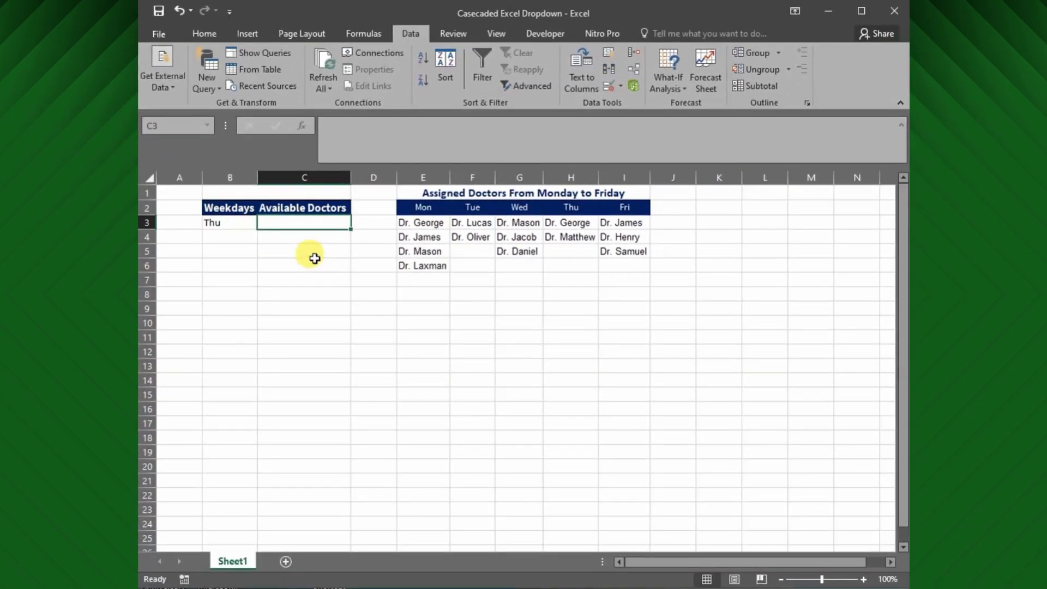
- Inspect the Monday doctors in E2:E6 and the Tuesday doctors in F2:F4
{"action": "left_click_drag", "start_coordinate": [323, 224], "coordinate": [322, 267]}
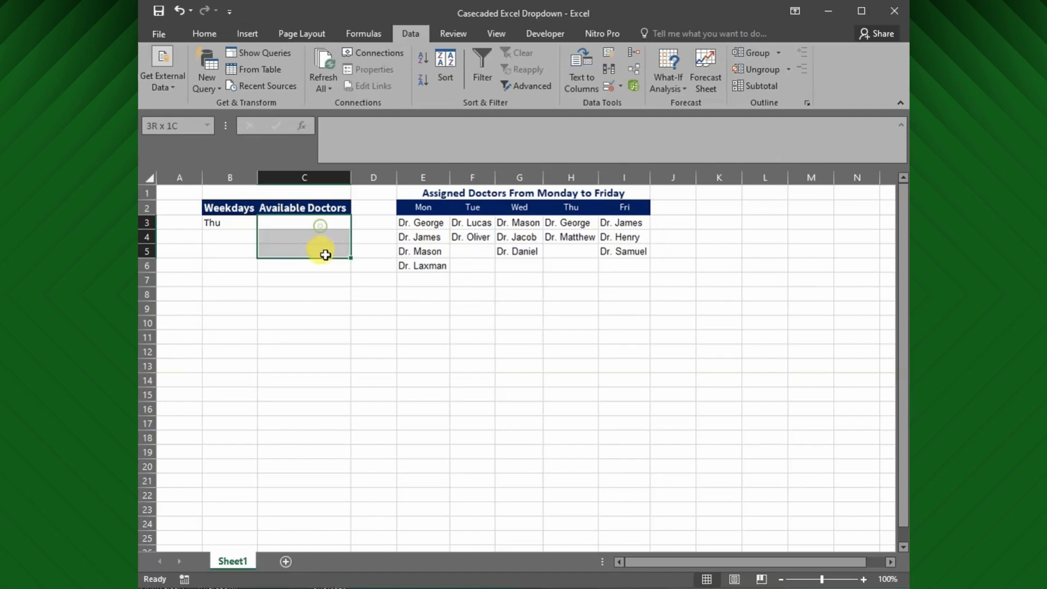
{"action": "left_click", "coordinate": [326, 227]}
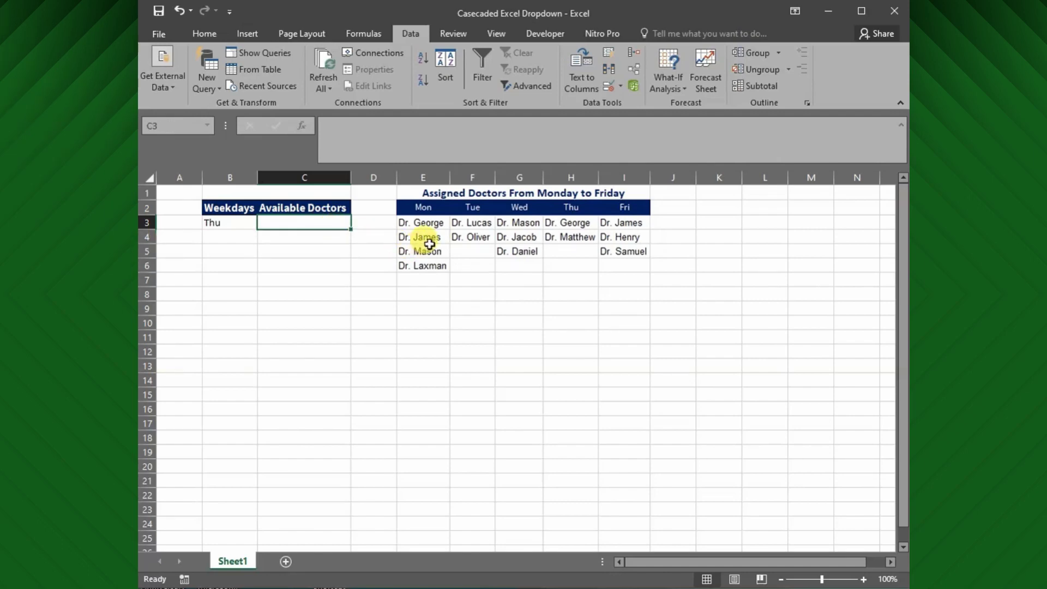
{"action": "left_click", "coordinate": [432, 225]}
{"action": "left_click_drag", "start_coordinate": [438, 248], "coordinate": [435, 264]}
{"action": "left_click", "coordinate": [435, 264]}
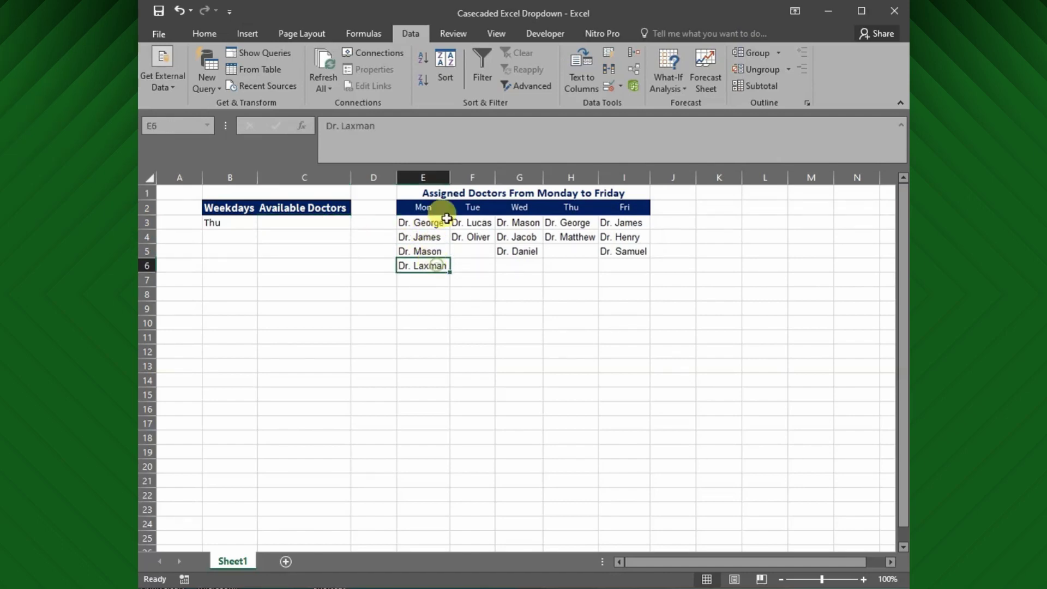
{"action": "left_click_drag", "start_coordinate": [431, 207], "coordinate": [432, 266]}
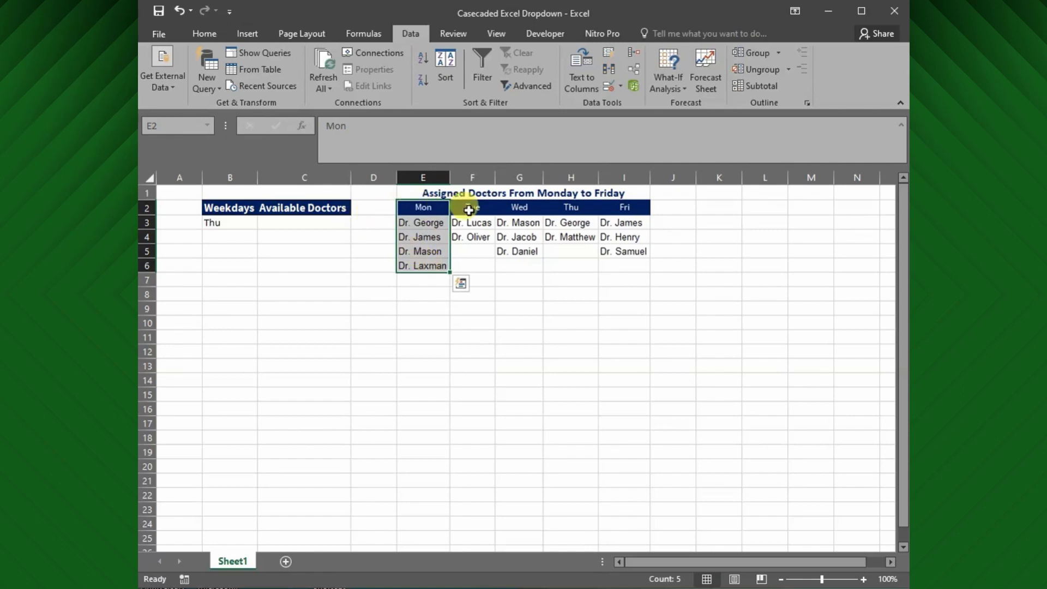
{"action": "left_click_drag", "start_coordinate": [466, 207], "coordinate": [470, 238]}
{"action": "left_click_drag", "start_coordinate": [418, 206], "coordinate": [437, 262]}
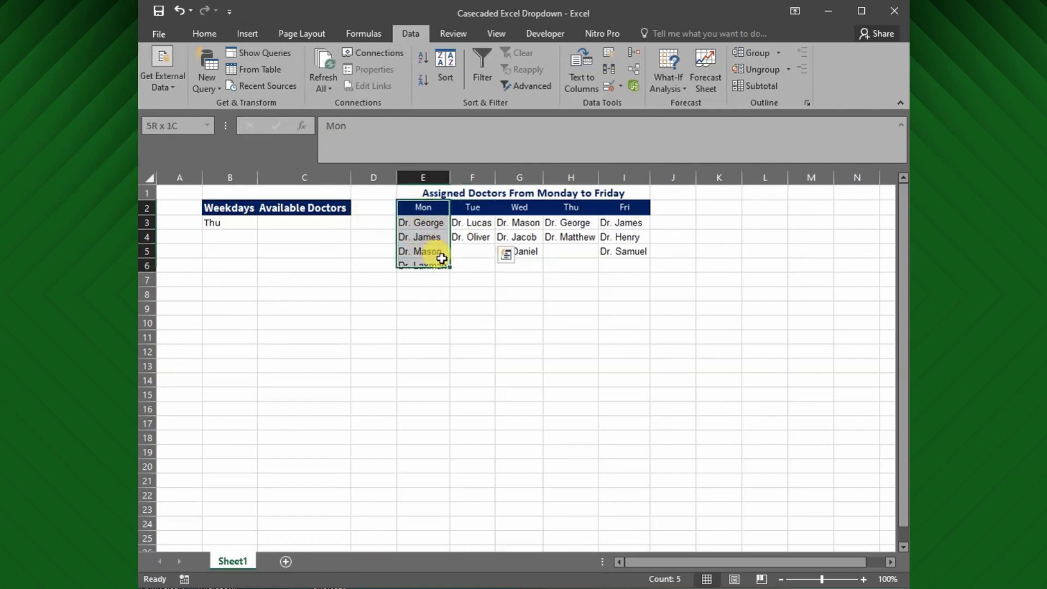
{"action": "key", "text": "Right"}
{"action": "key", "text": "Right"}
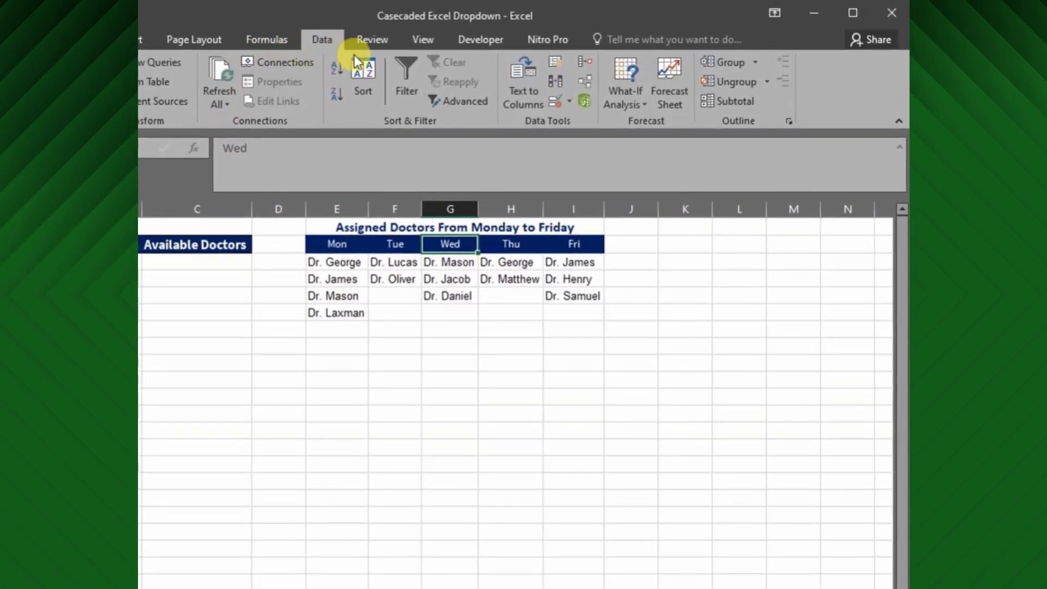
{"action": "left_click", "coordinate": [258, 39]}
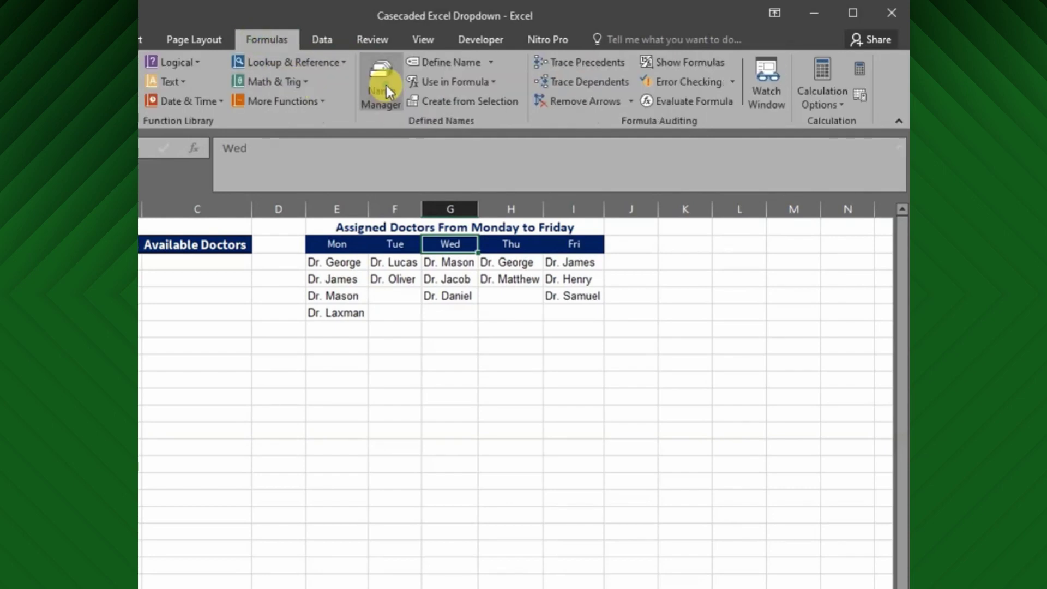
- Define the name Monday as =OFFSET(Sheet1!$E$3,0,0,COUNTA(E:E)-1,1)
{"action": "left_click", "coordinate": [385, 85]}
{"action": "left_click", "coordinate": [359, 281]}
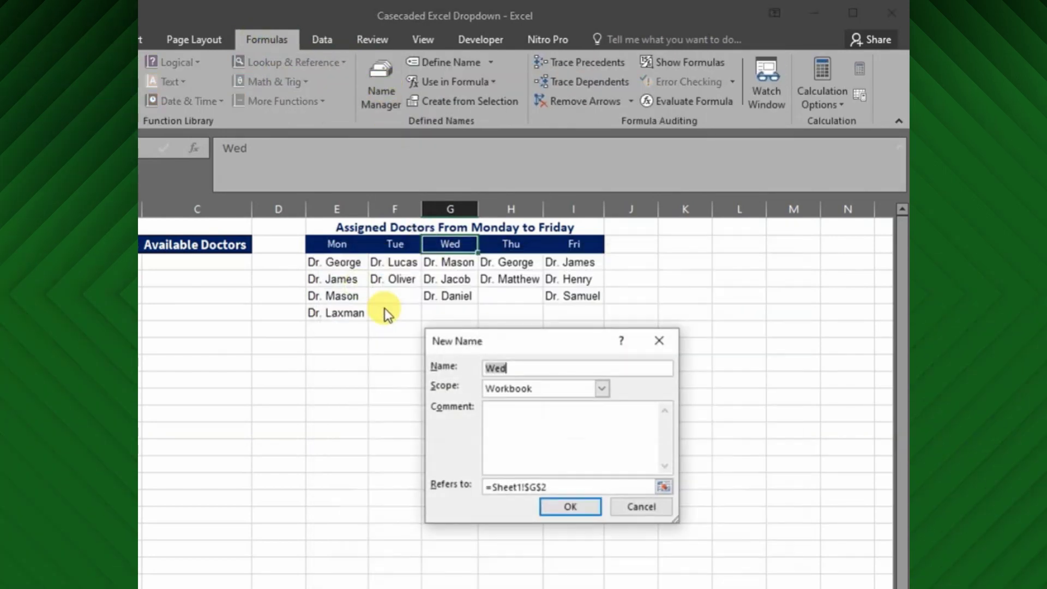
{"action": "type", "text": "Mon"}
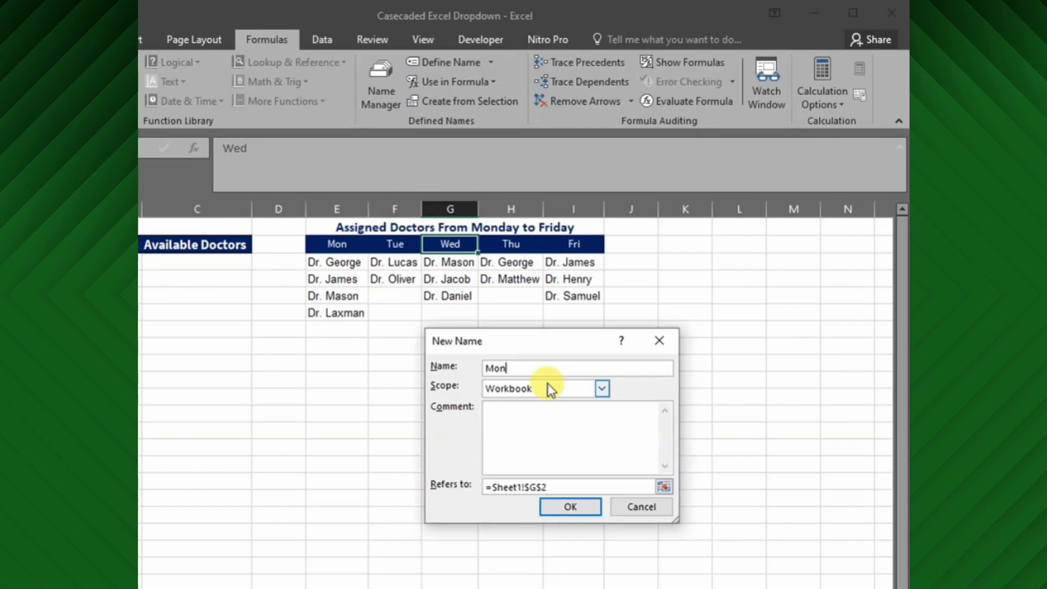
{"action": "type", "text": "day"}
{"action": "left_click_drag", "start_coordinate": [547, 487], "coordinate": [468, 491]}
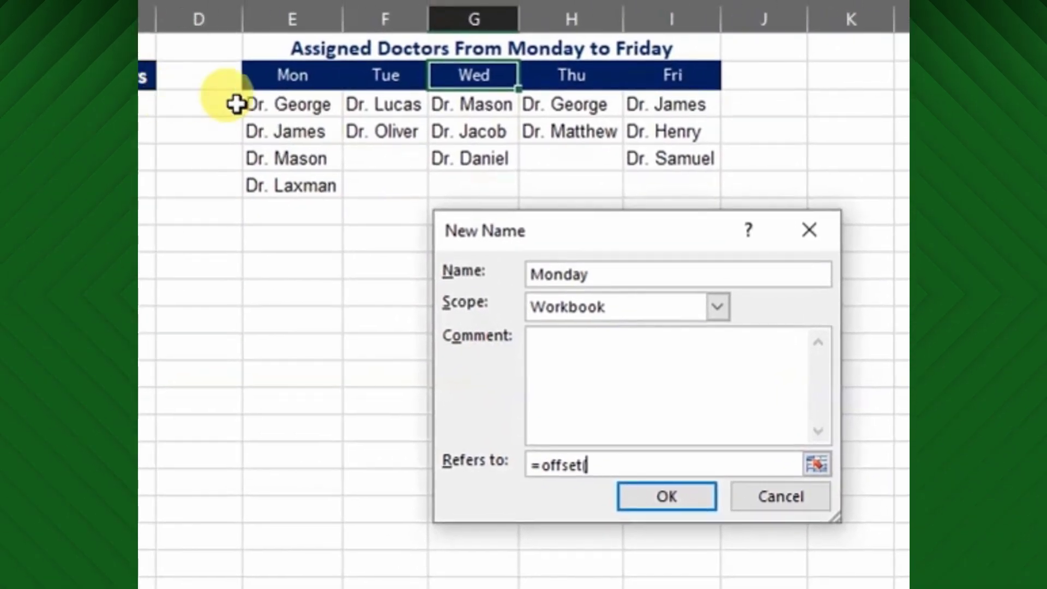
{"action": "left_click", "coordinate": [299, 105]}
{"action": "left_click", "coordinate": [582, 466]}
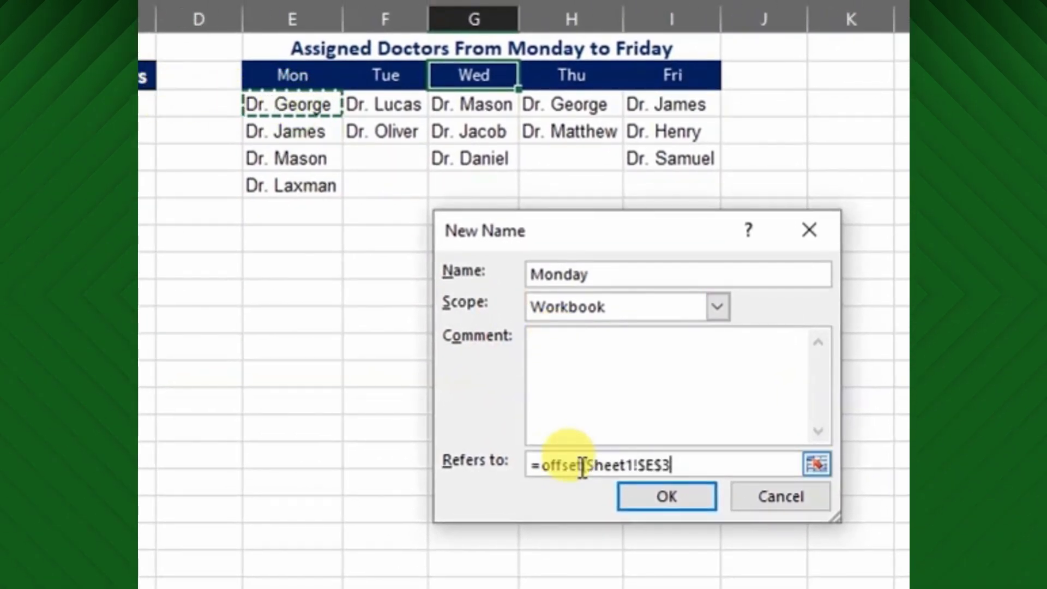
{"action": "type", "text": ",0,0,"}
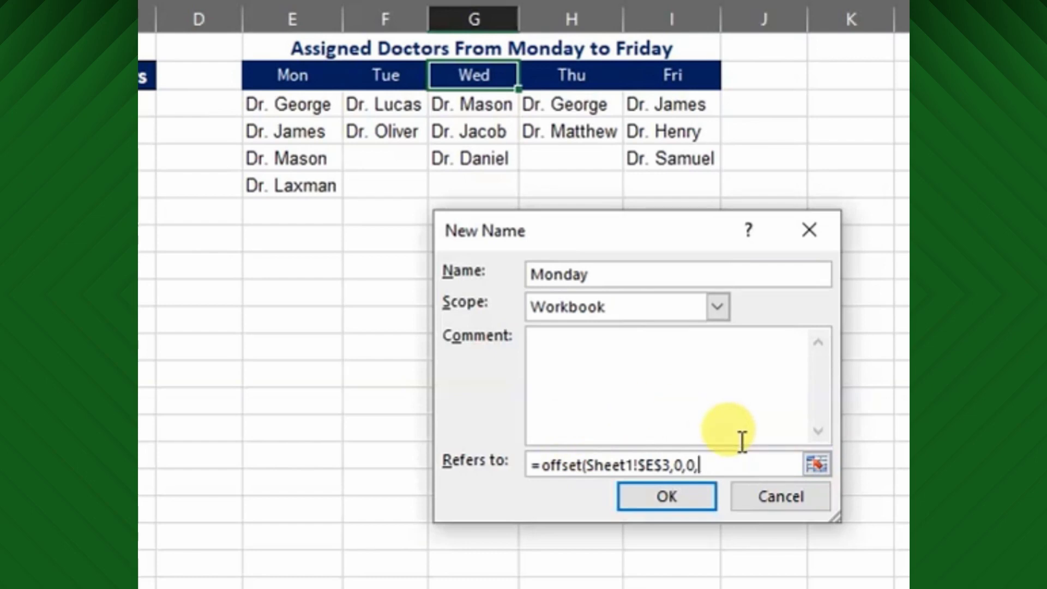
{"action": "type", "text": "counta("}
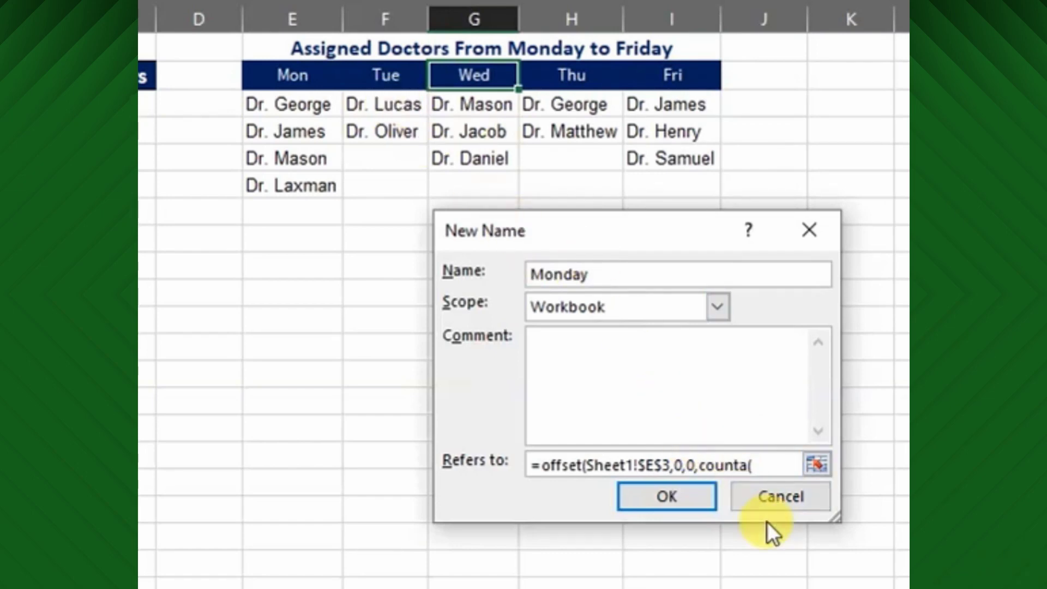
{"action": "type", "text": "E:E)-1,1"}
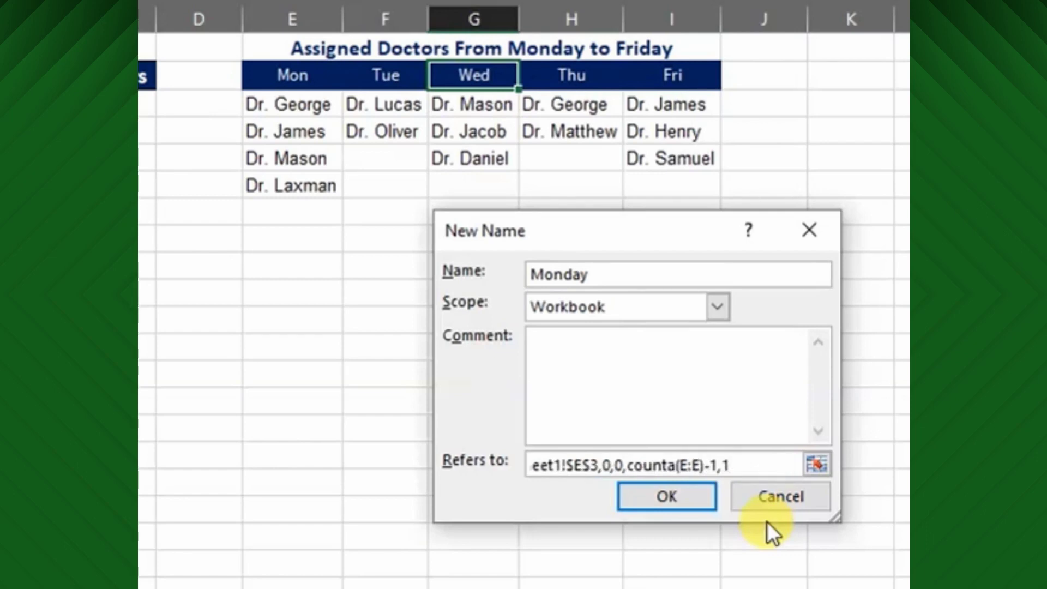
{"action": "type", "text": ")"}
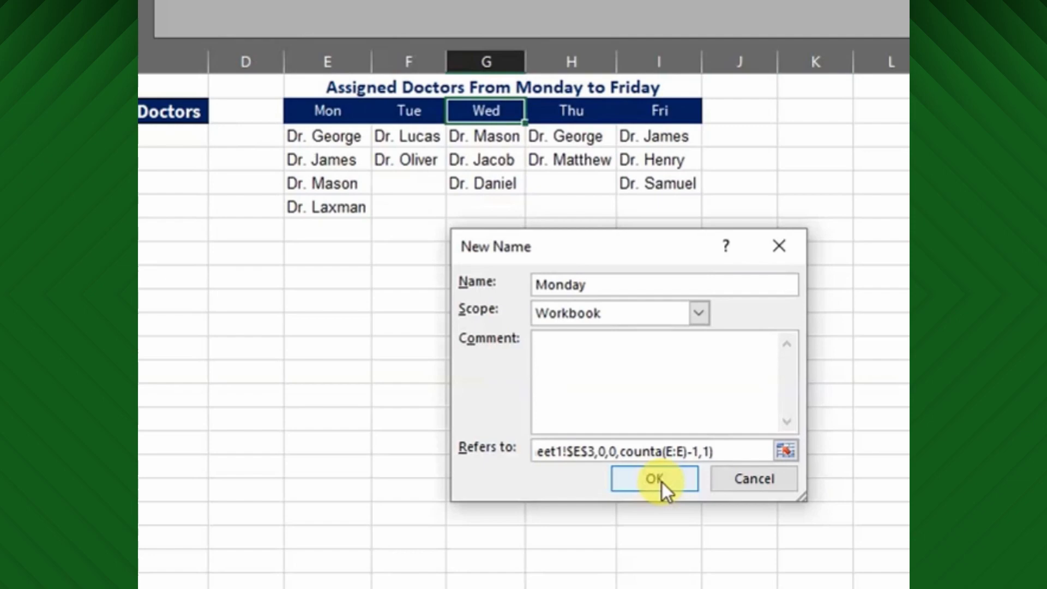
- Save the Monday name, check the Thursday name's range, and close Name Manager
{"action": "left_click", "coordinate": [672, 499]}
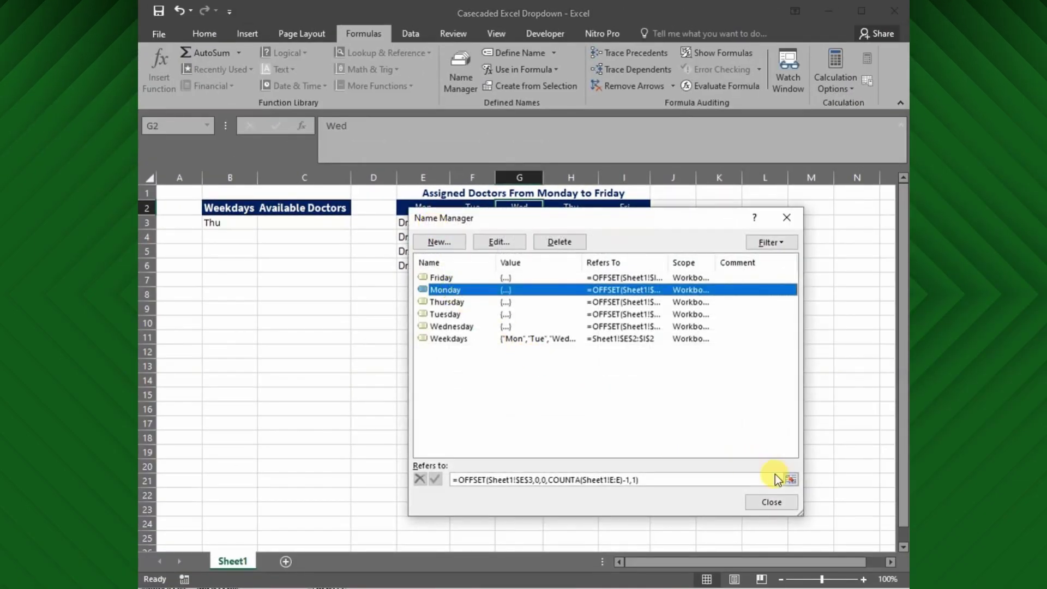
{"action": "left_click", "coordinate": [789, 479]}
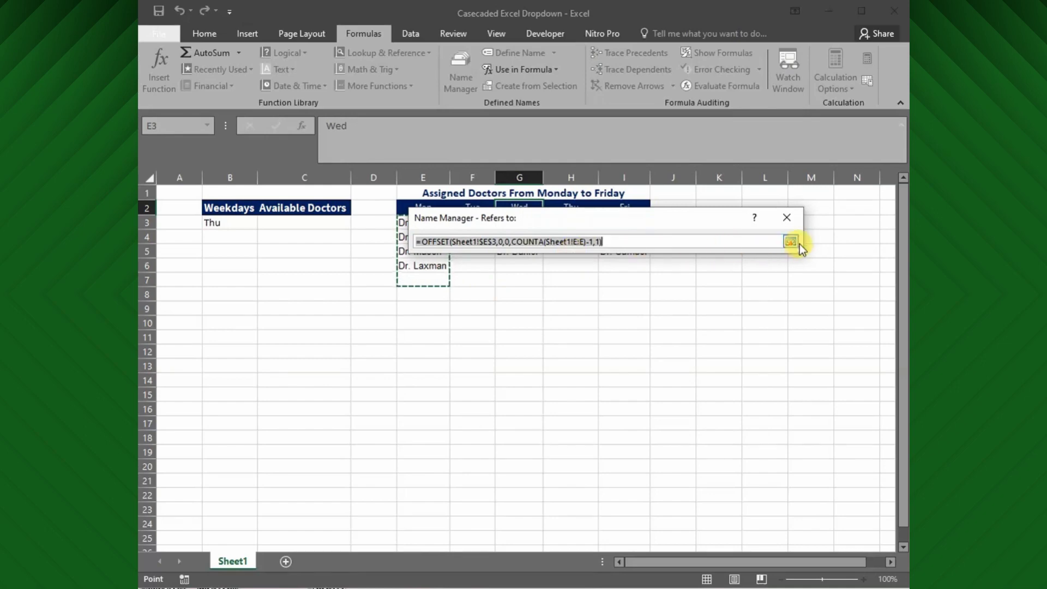
{"action": "left_click", "coordinate": [796, 242]}
{"action": "left_click", "coordinate": [791, 242]}
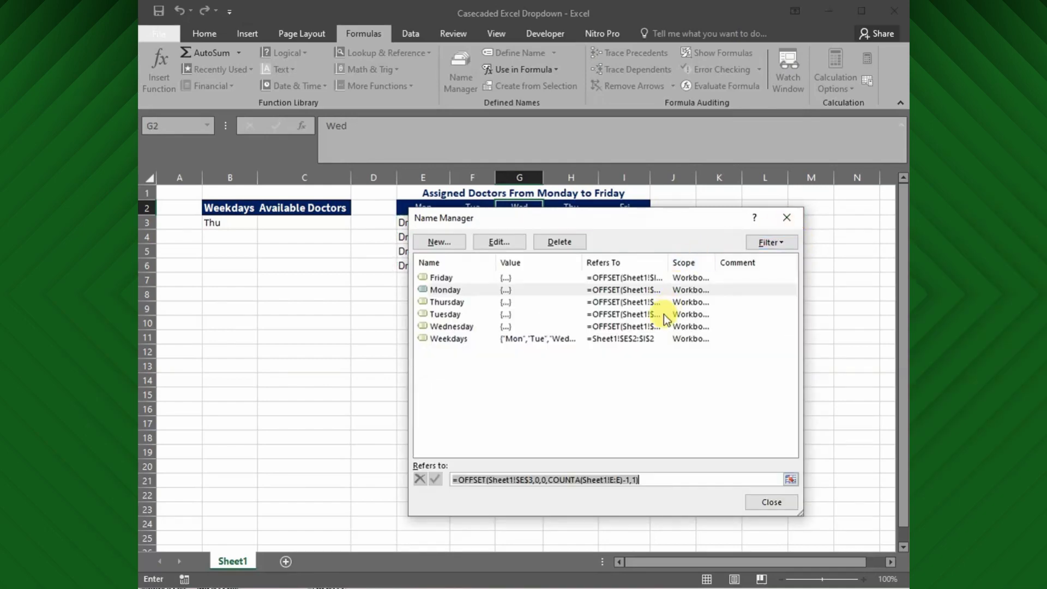
{"action": "left_click", "coordinate": [460, 301]}
{"action": "left_click", "coordinate": [756, 502]}
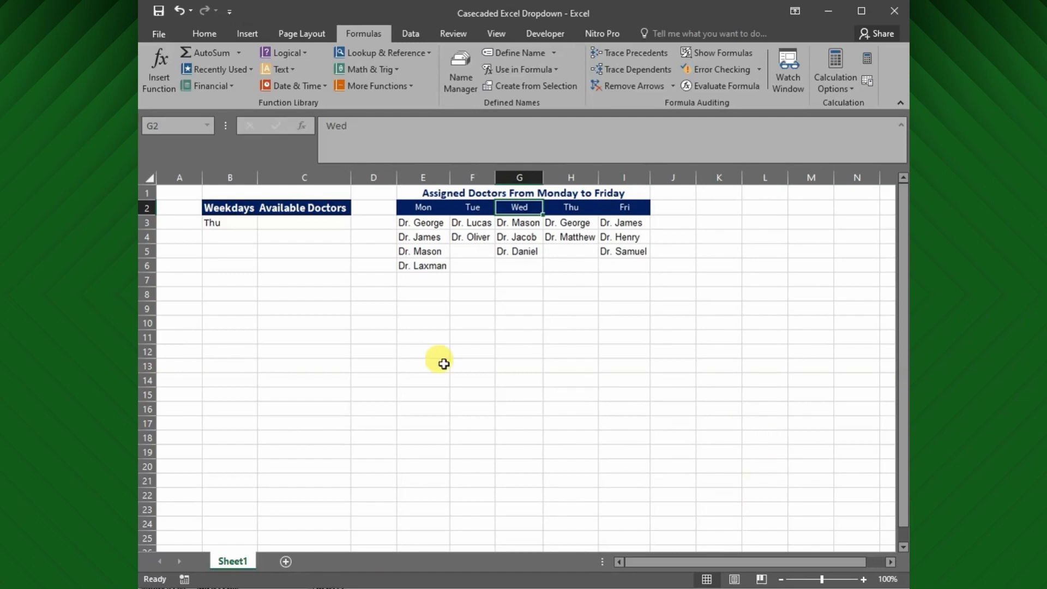
{"action": "left_click", "coordinate": [236, 248]}
{"action": "left_click", "coordinate": [287, 224]}
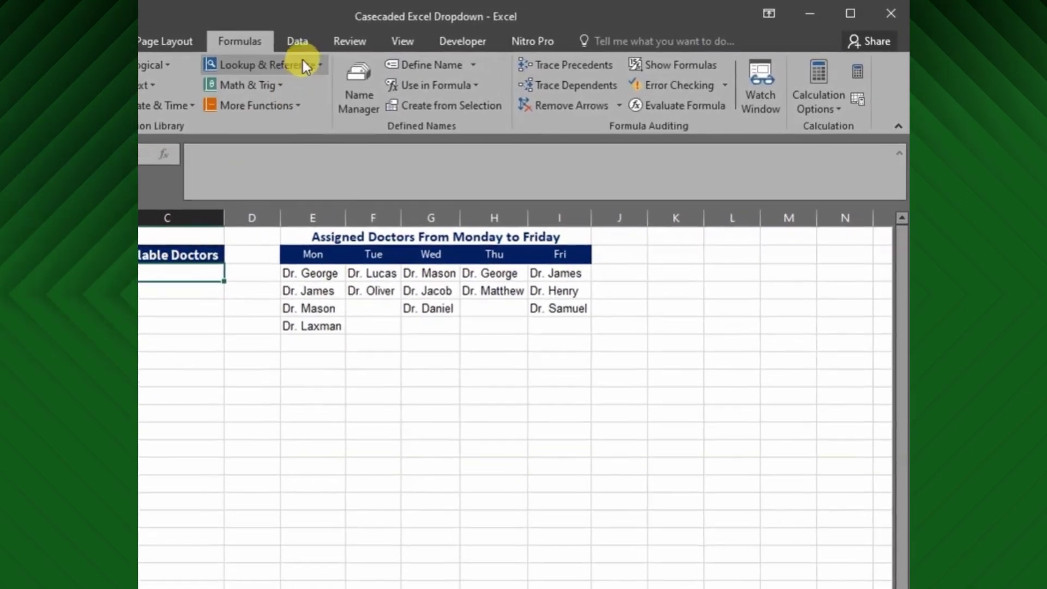
- Give C3 list validation sourced from =CHOOSE(MATCH($B$3,Weekdays,0),Monday,Tuesday,Wednesday,Thursday,Friday)
{"action": "left_click", "coordinate": [412, 33]}
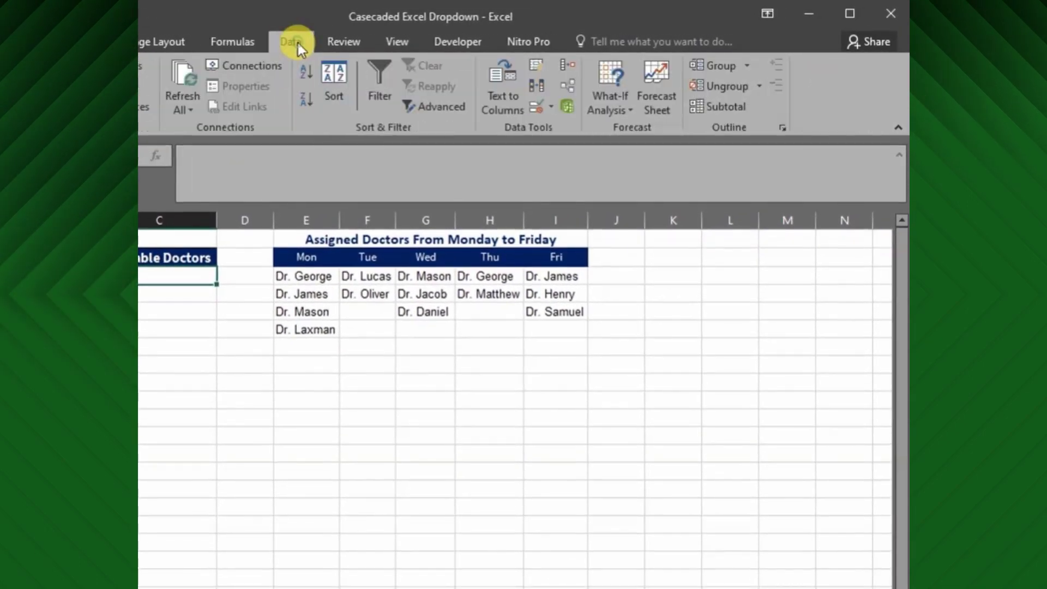
{"action": "left_click", "coordinate": [547, 106]}
{"action": "left_click", "coordinate": [551, 126]}
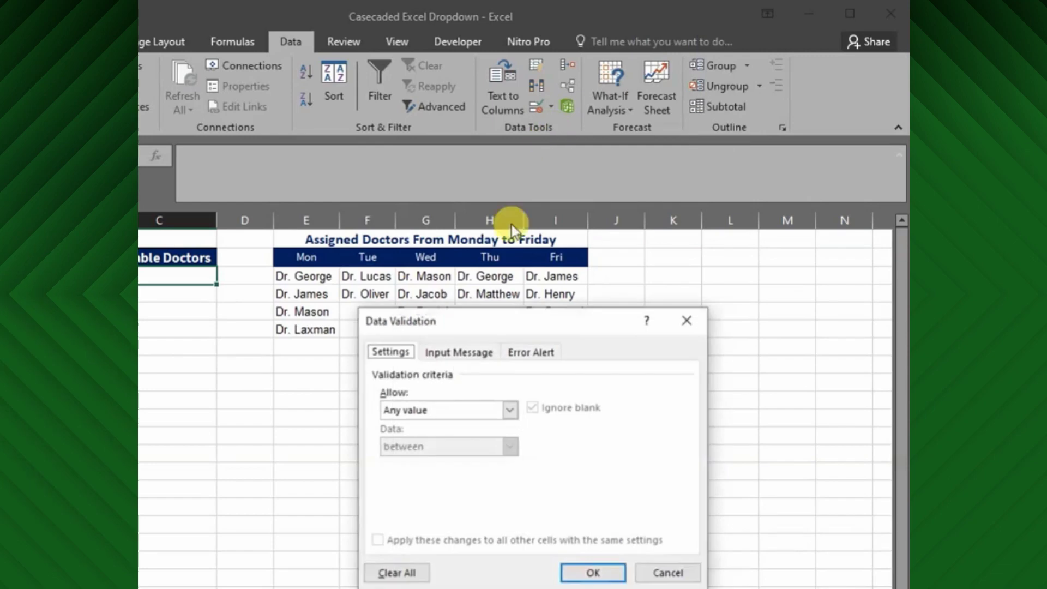
{"action": "left_click", "coordinate": [438, 414]}
{"action": "left_click", "coordinate": [424, 461]}
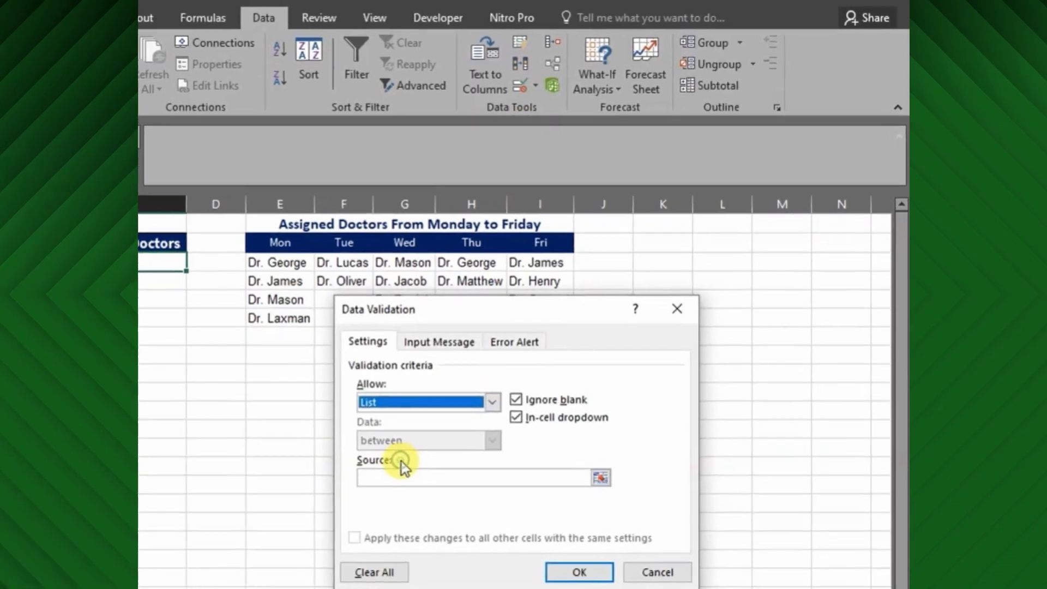
{"action": "left_click", "coordinate": [411, 478]}
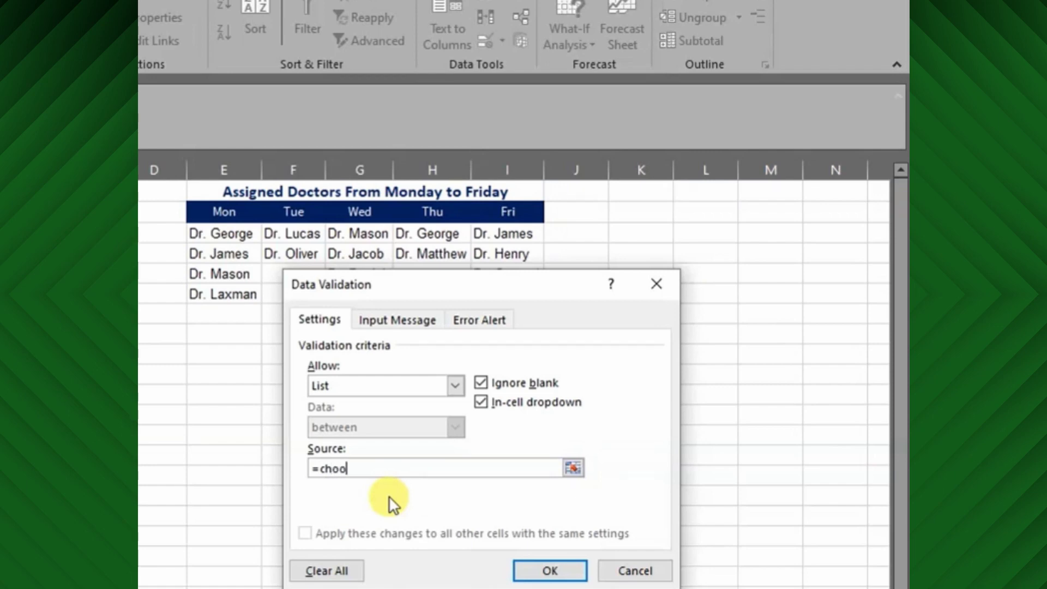
{"action": "type", "text": "("}
{"action": "type", "text": "match"}
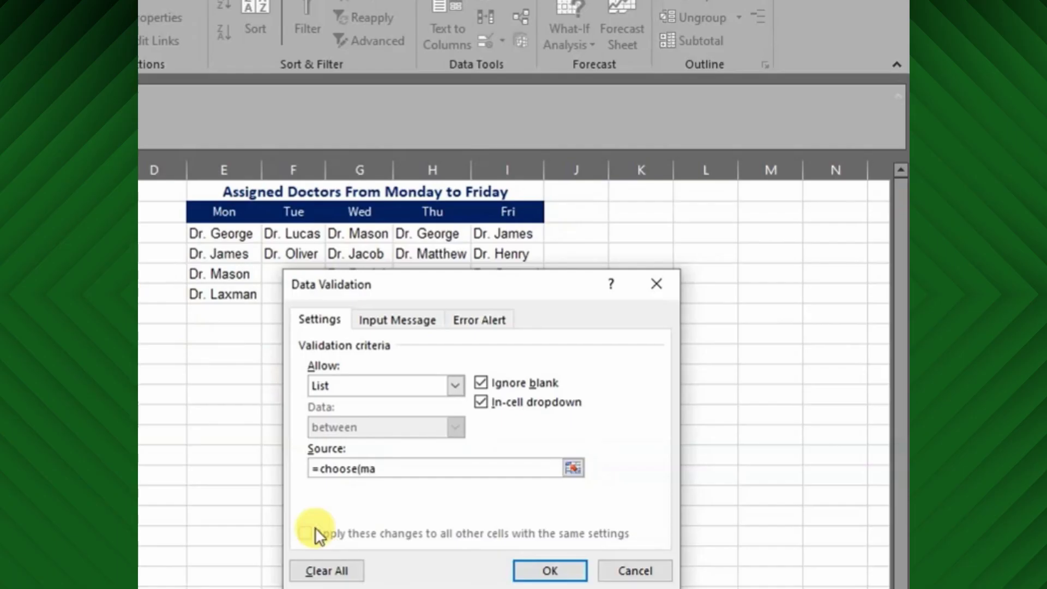
{"action": "type", "text": "("}
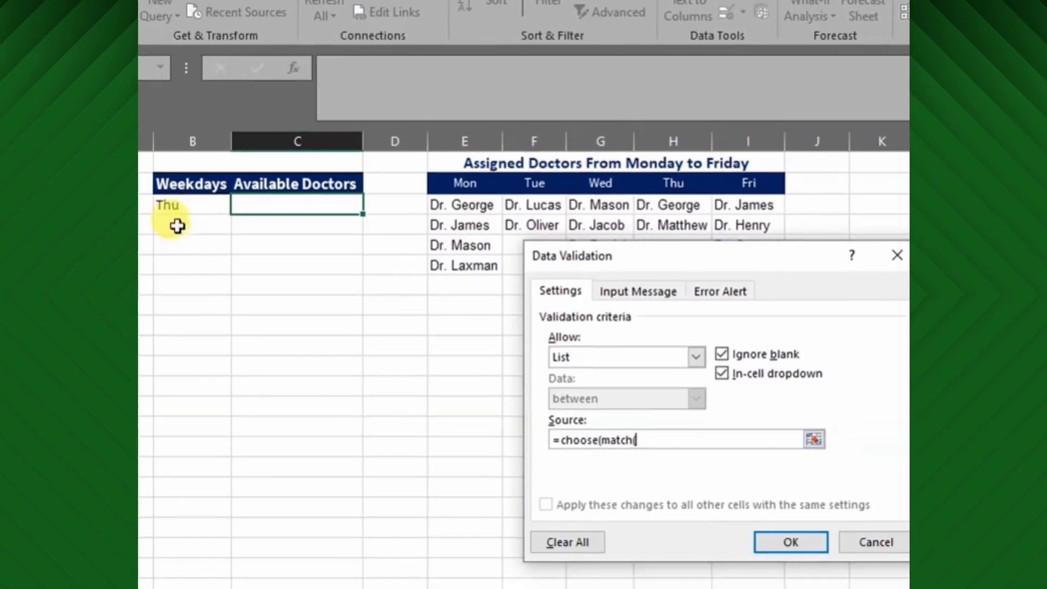
{"action": "left_click", "coordinate": [186, 205]}
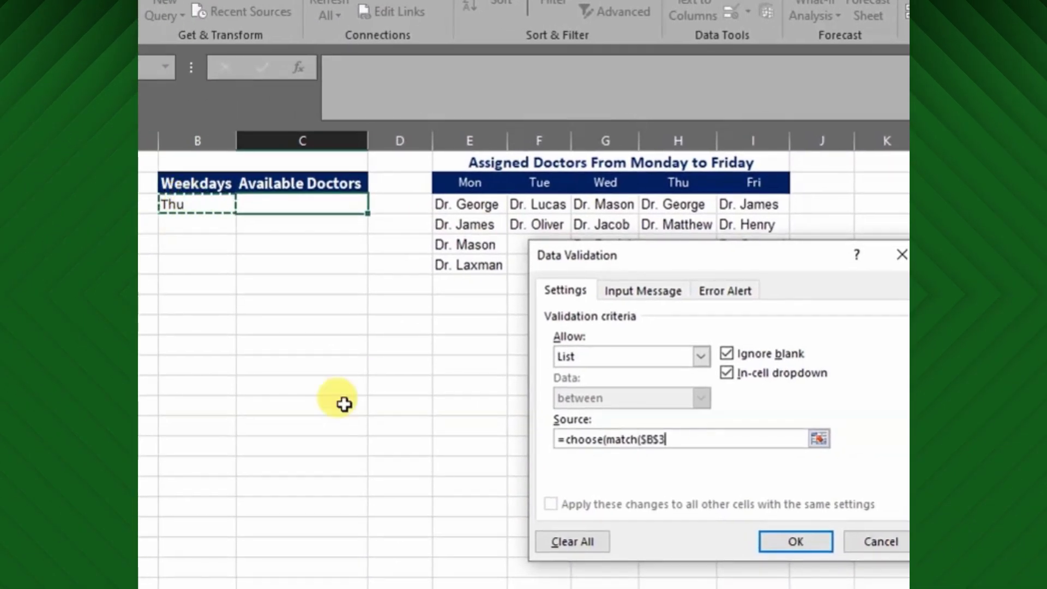
{"action": "type", "text": ","}
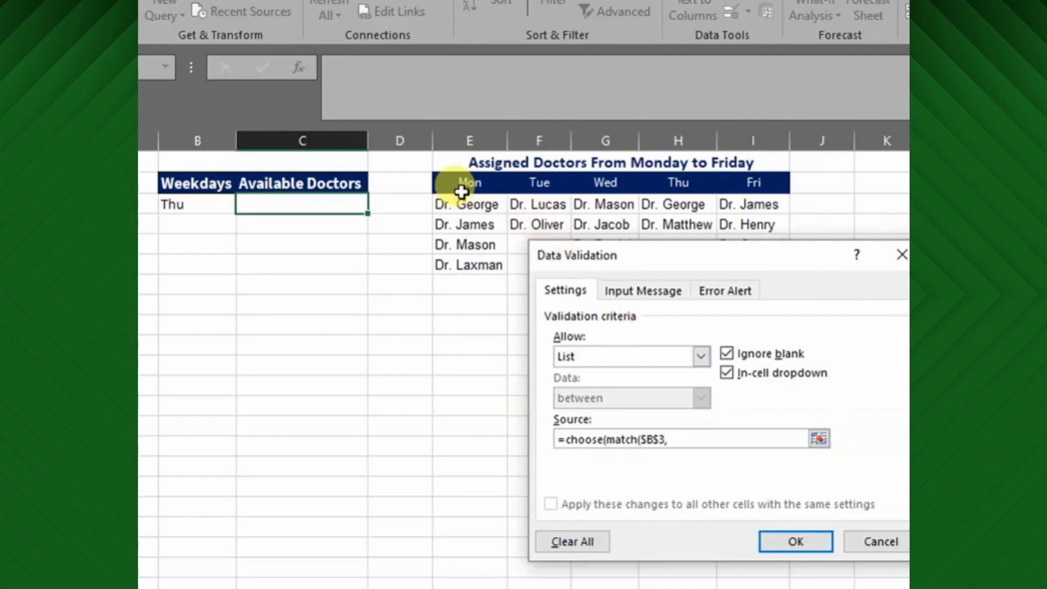
{"action": "left_click_drag", "start_coordinate": [461, 191], "coordinate": [753, 190]}
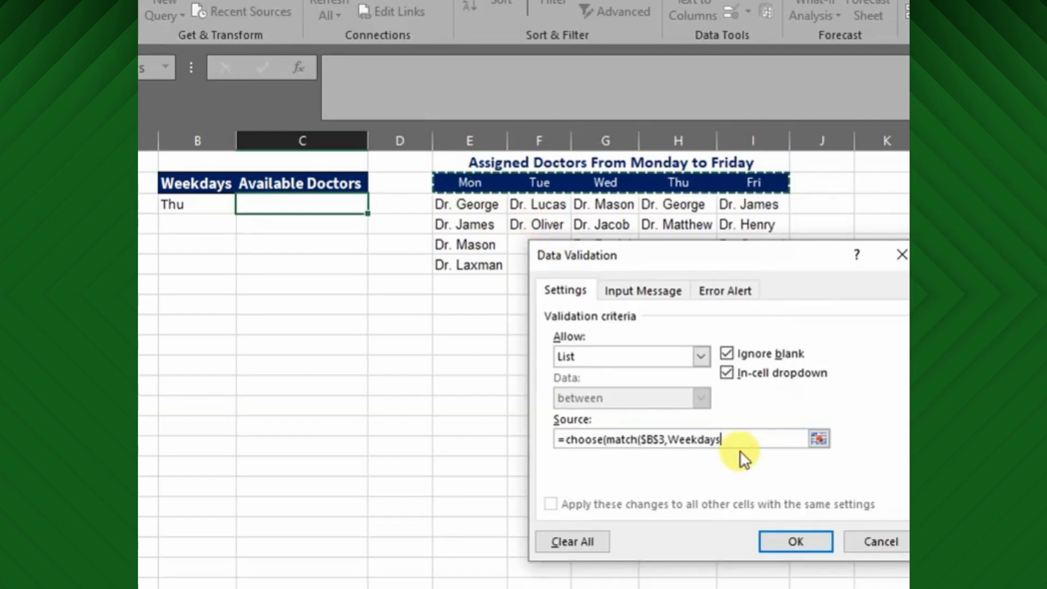
{"action": "type", "text": ","}
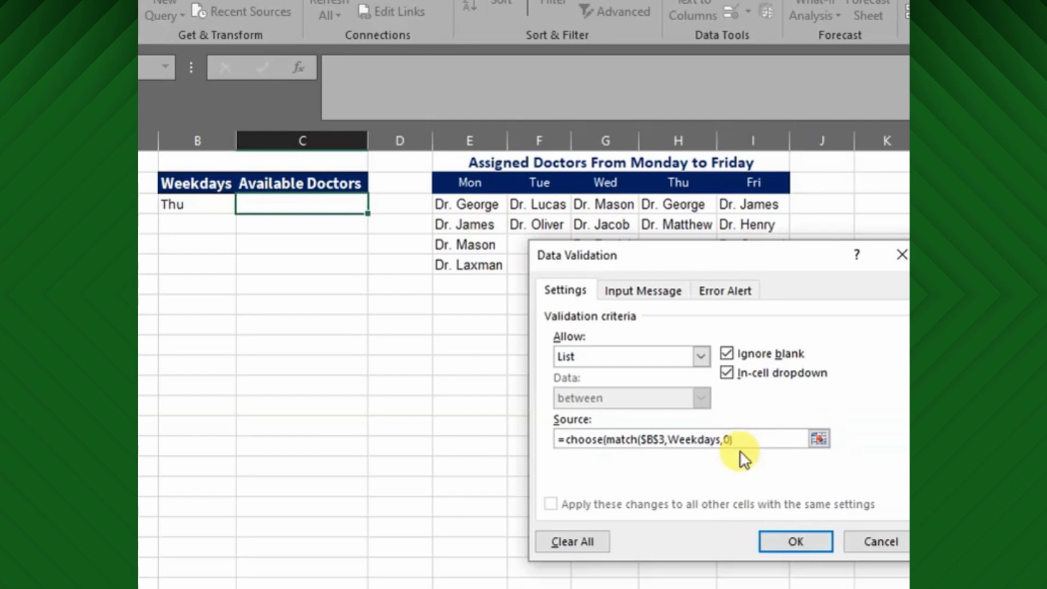
{"action": "type", "text": "0),Monday,Tuesda"}
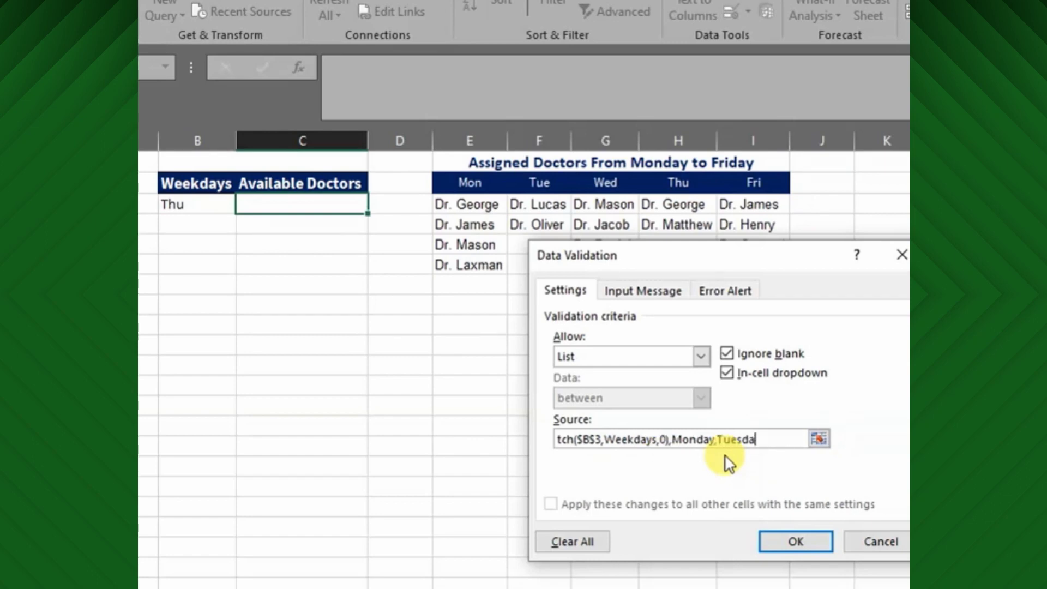
{"action": "type", "text": "y,Wednesday,T"}
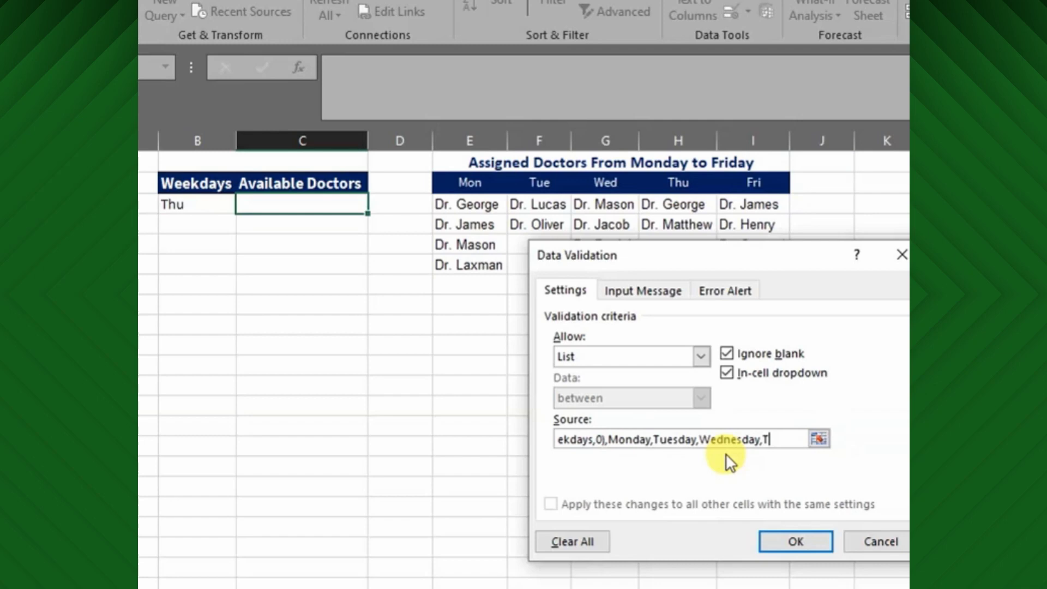
{"action": "type", "text": "hursday,Friday"}
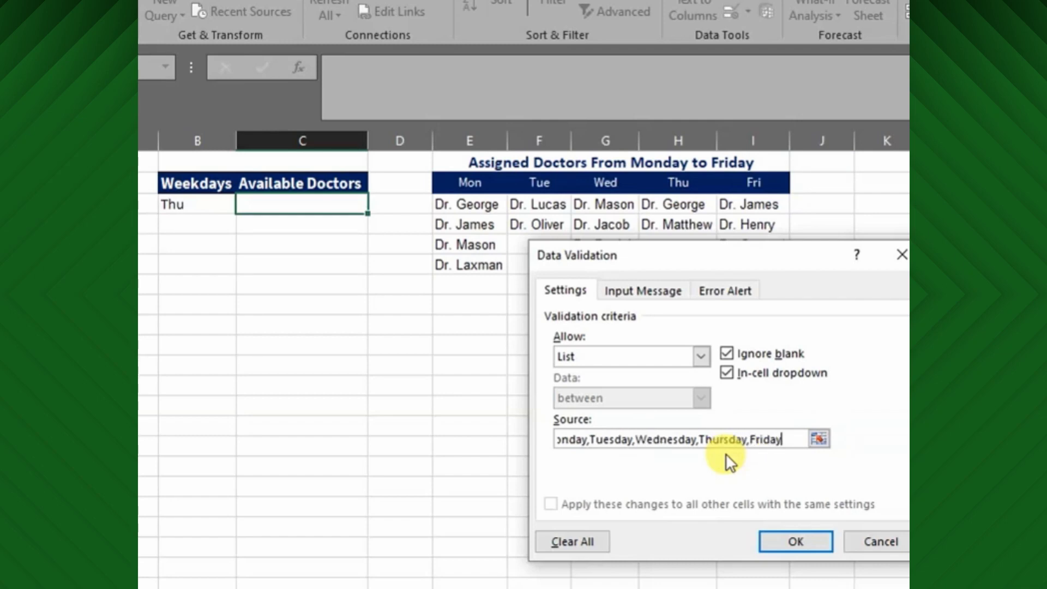
{"action": "left_click", "coordinate": [797, 542]}
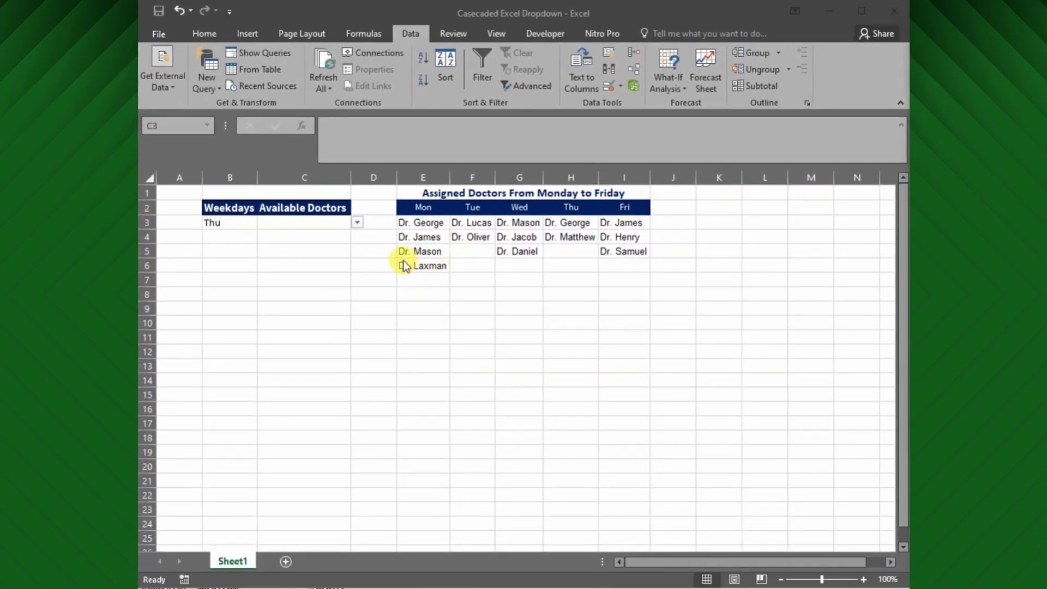
- Set B3 to Mon and choose Dr. George in C3
{"action": "left_click", "coordinate": [246, 223]}
{"action": "left_click", "coordinate": [260, 222]}
{"action": "left_click", "coordinate": [230, 234]}
{"action": "key", "text": "alt+m"}
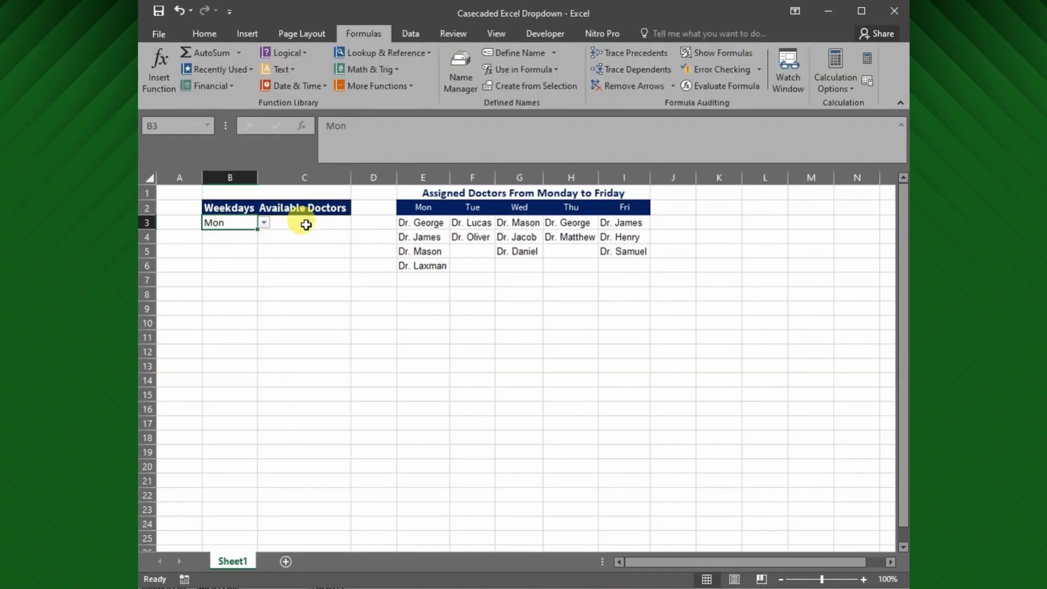
{"action": "left_click", "coordinate": [344, 222]}
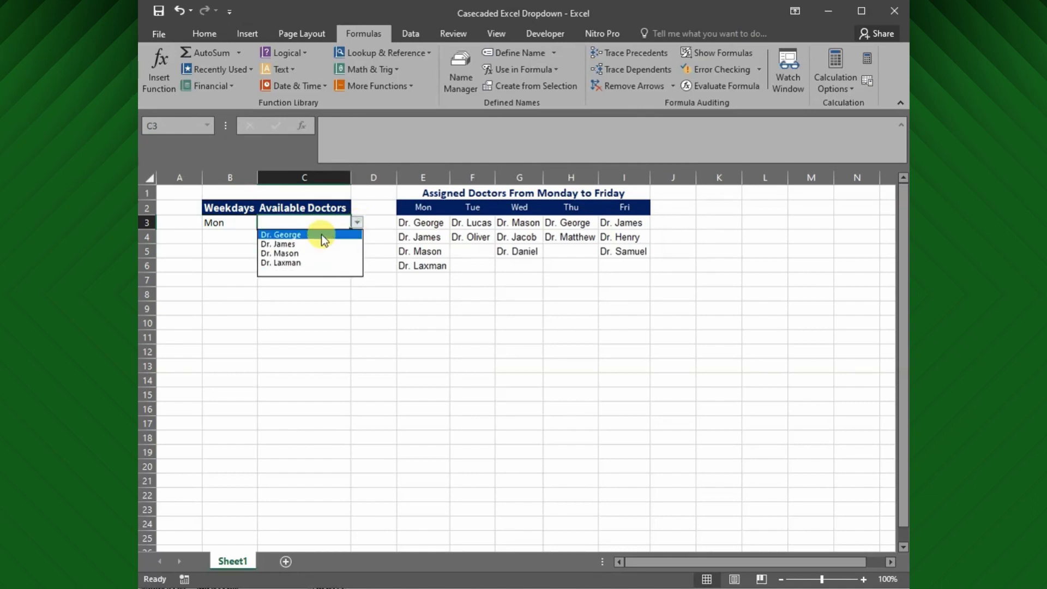
{"action": "left_click", "coordinate": [322, 235]}
- Switch B3 to Tue and confirm C3 now offers only Dr. Lucas and Dr. Oliver
{"action": "left_click", "coordinate": [236, 222]}
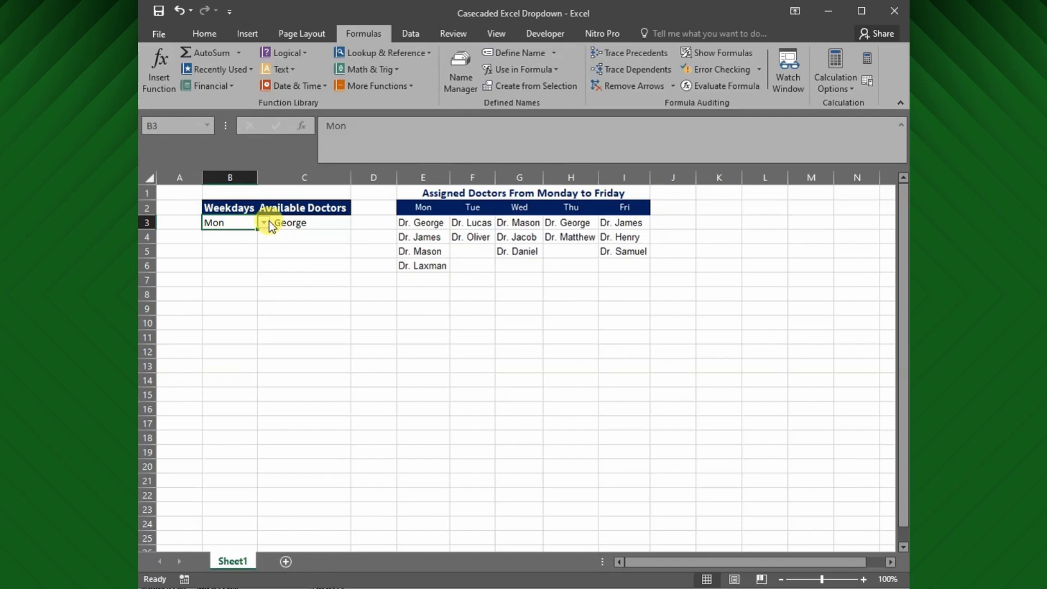
{"action": "left_click", "coordinate": [265, 223]}
{"action": "left_click", "coordinate": [243, 235]}
{"action": "left_click", "coordinate": [290, 224]}
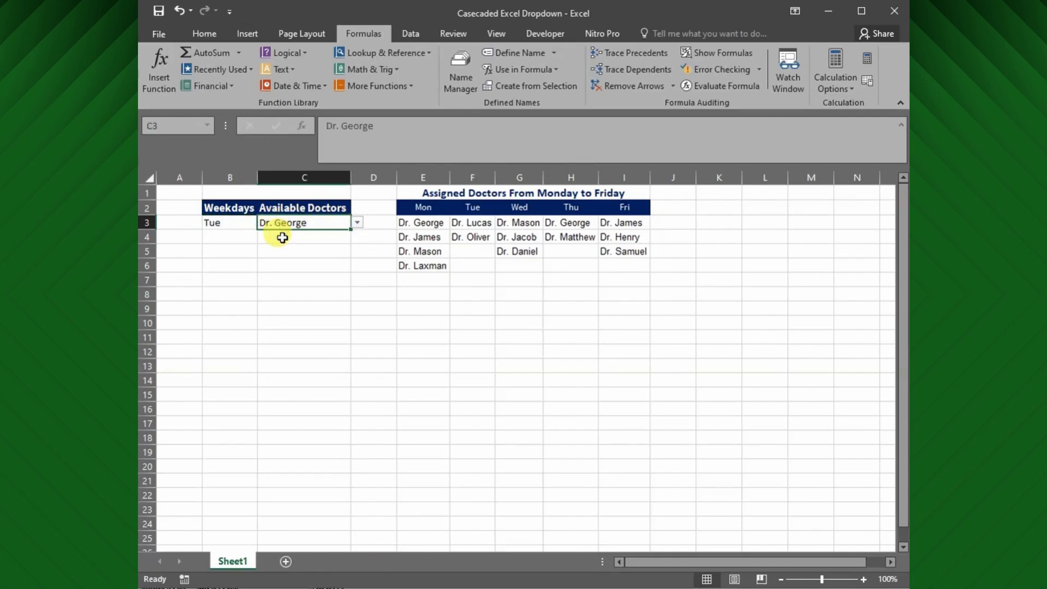
{"action": "left_click", "coordinate": [355, 224]}
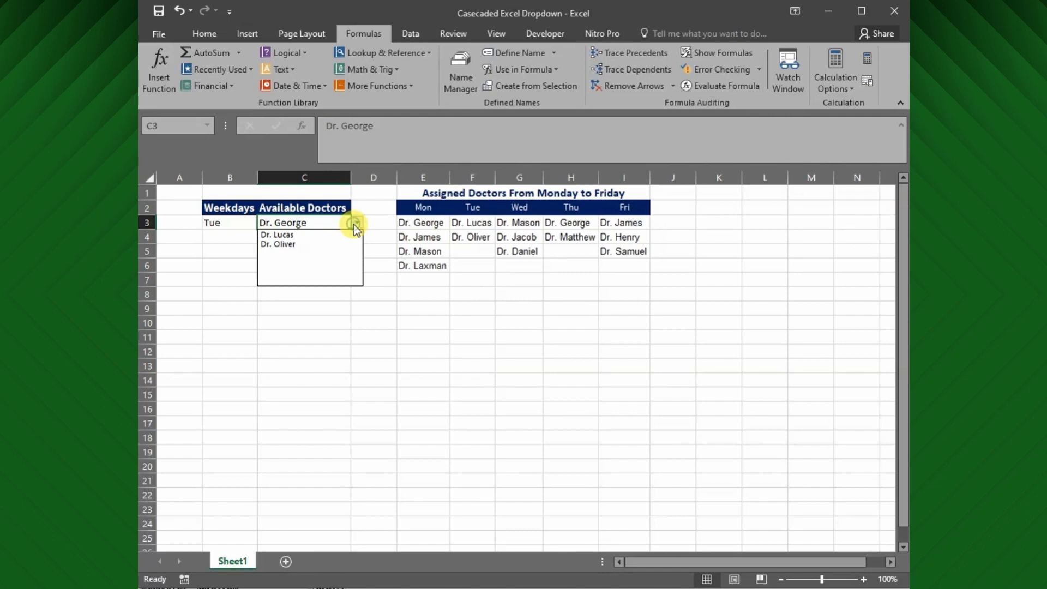
{"action": "left_click", "coordinate": [282, 224]}
{"action": "left_click", "coordinate": [283, 245]}
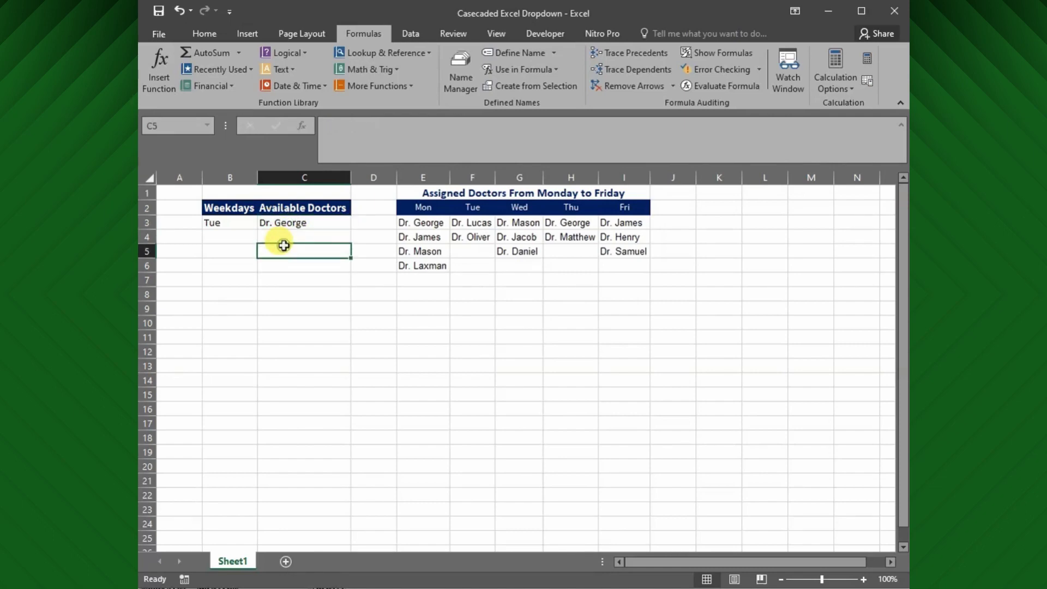
{"action": "left_click", "coordinate": [250, 223]}
{"action": "left_click", "coordinate": [278, 222]}
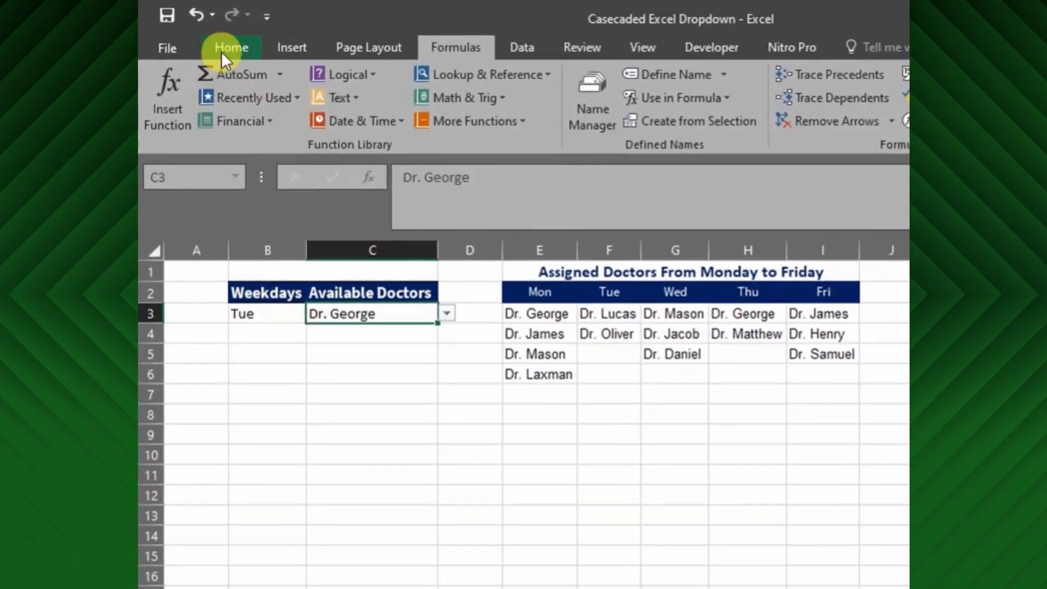
- Create a formula-based conditional formatting rule and set its format to a red cell fill
{"action": "left_click", "coordinate": [224, 51]}
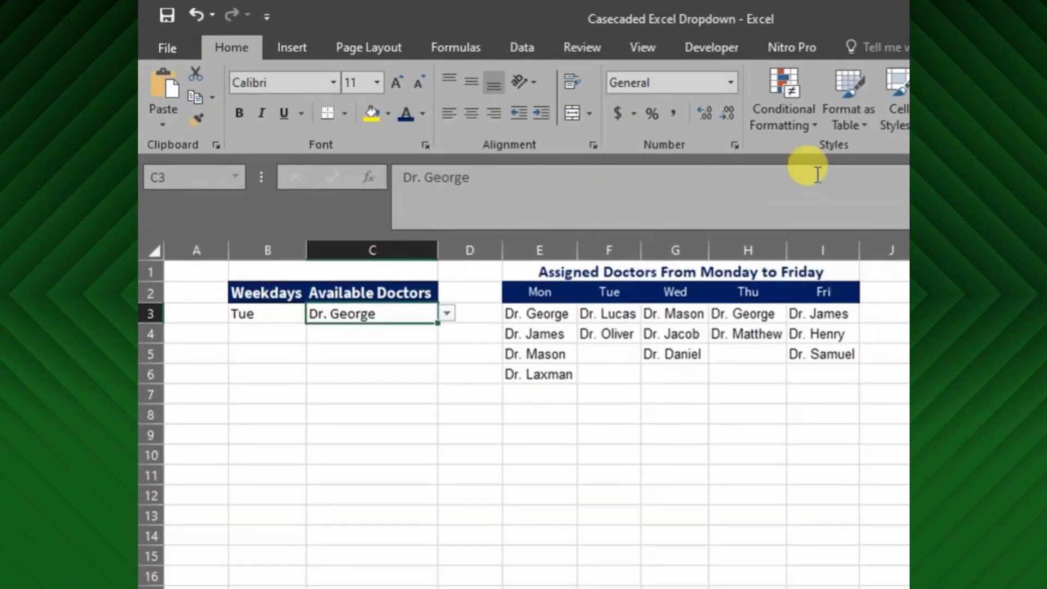
{"action": "left_click", "coordinate": [799, 119]}
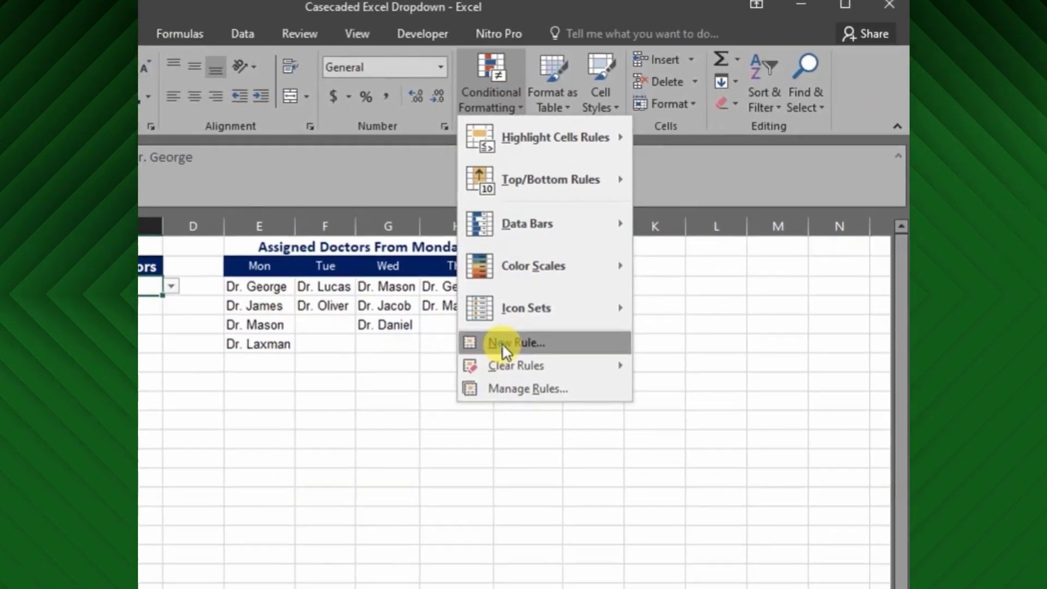
{"action": "left_click", "coordinate": [580, 372]}
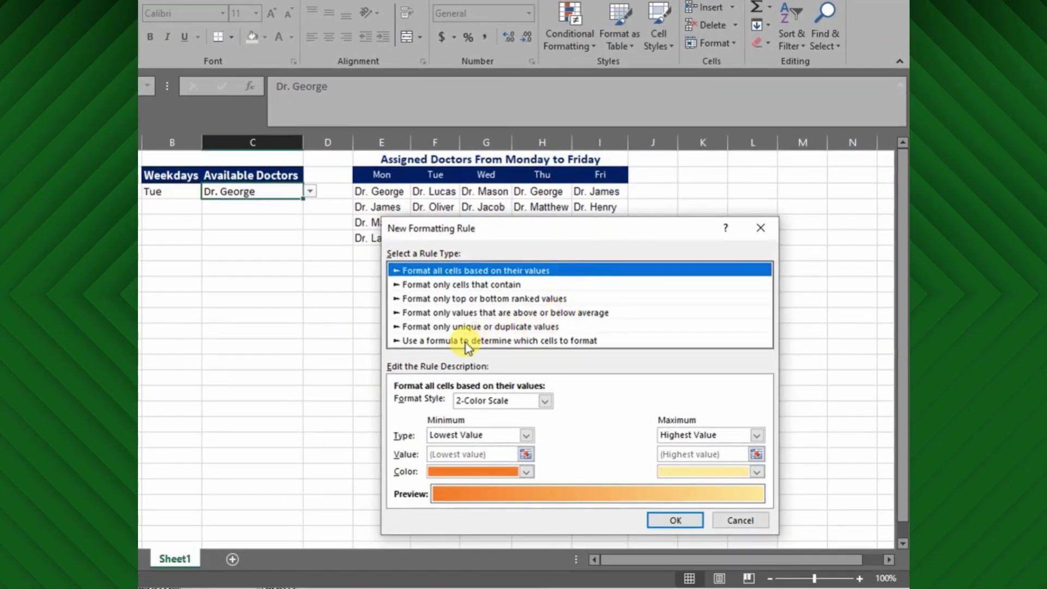
{"action": "left_click", "coordinate": [468, 341]}
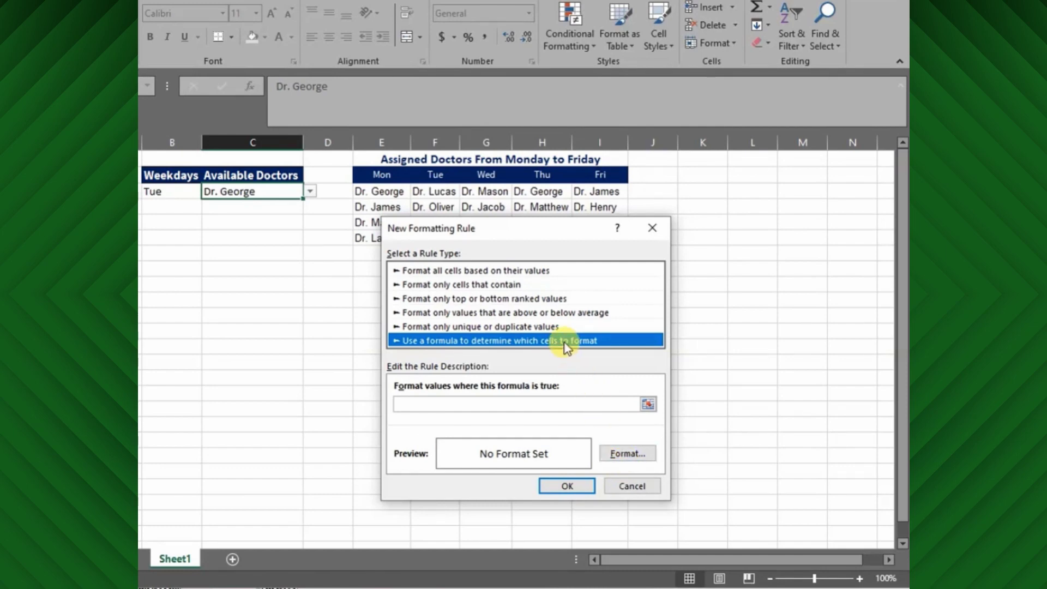
{"action": "left_click", "coordinate": [622, 454]}
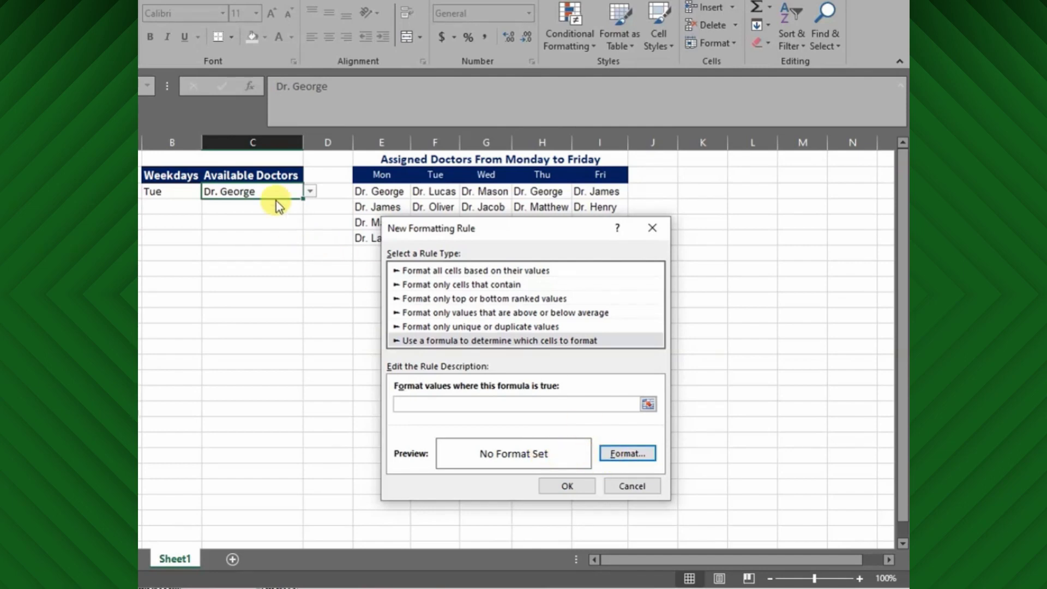
{"action": "left_click", "coordinate": [614, 455]}
{"action": "left_click", "coordinate": [528, 188]}
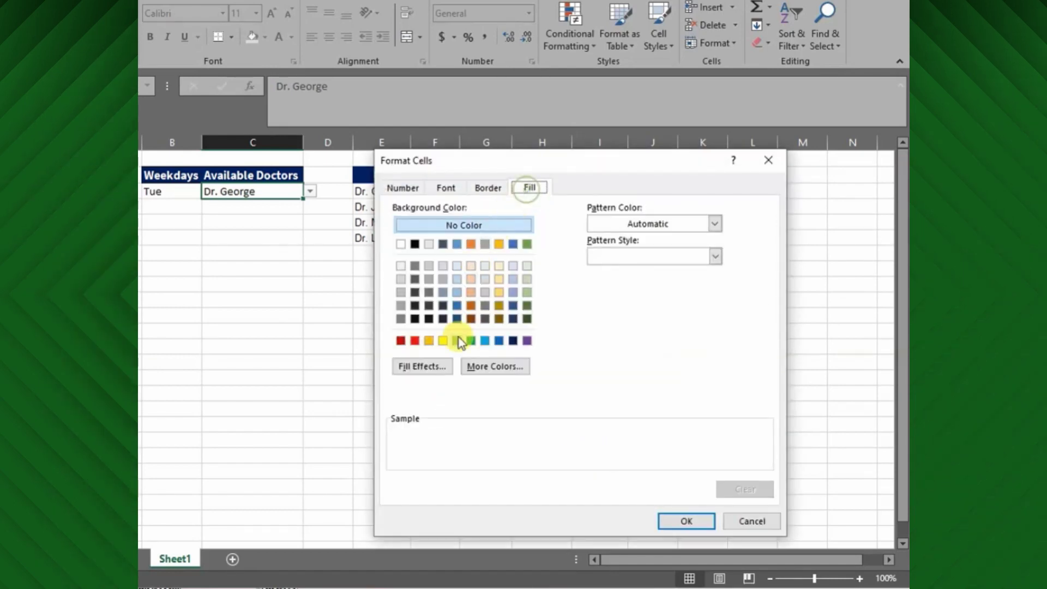
{"action": "left_click", "coordinate": [414, 341]}
{"action": "left_click", "coordinate": [669, 519]}
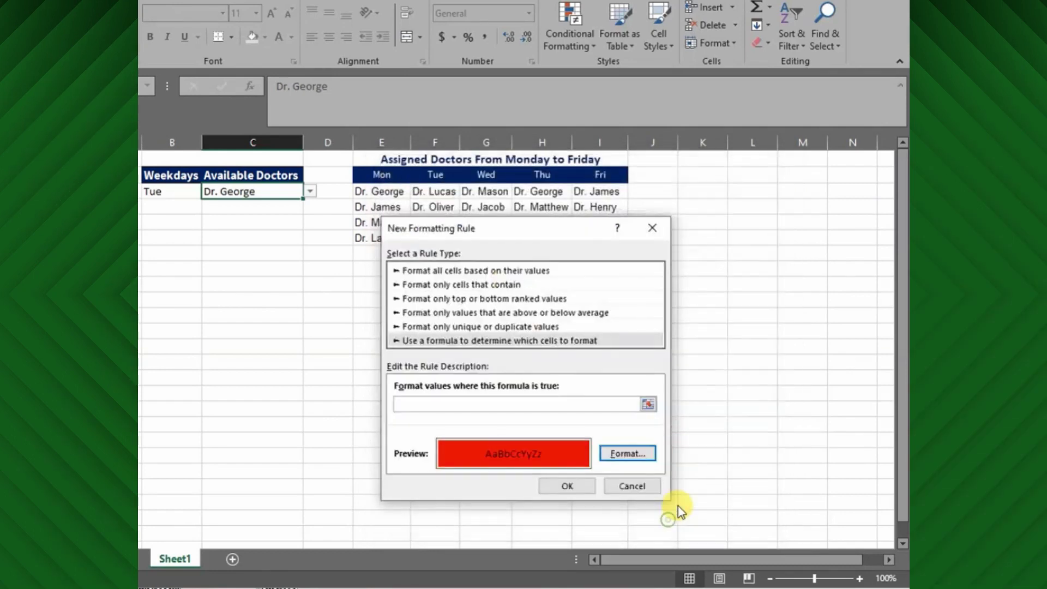
- Enter the rule formula =MATCH($C$3,CHOOSE(MATCH($B$3,$E$2:$I$2,0),Monday,Tuesday,Wednesday,Thursday,Friday),0)
{"action": "left_click", "coordinate": [504, 404]}
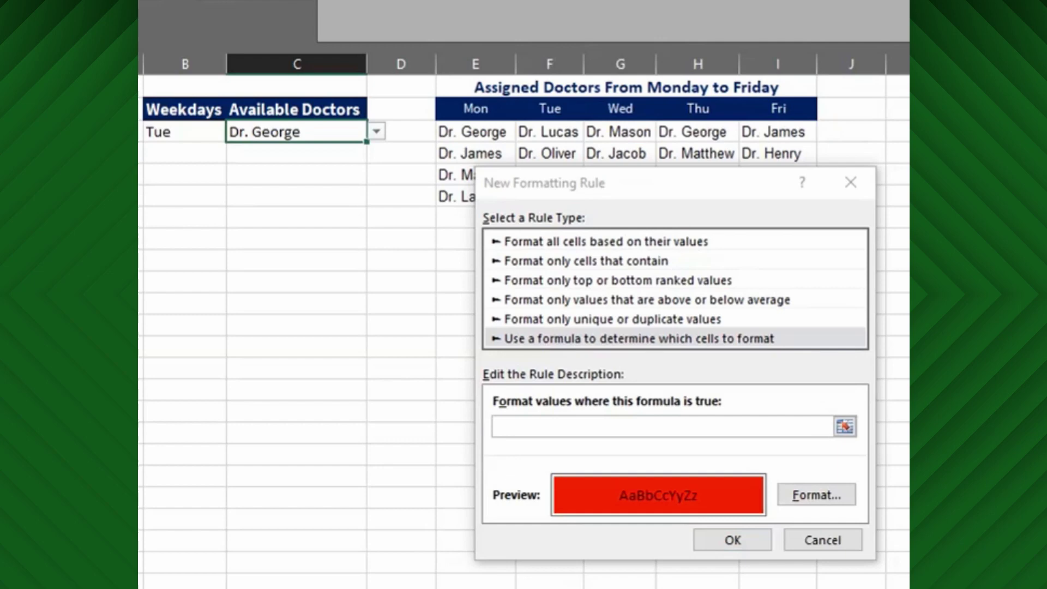
{"action": "left_click", "coordinate": [557, 426]}
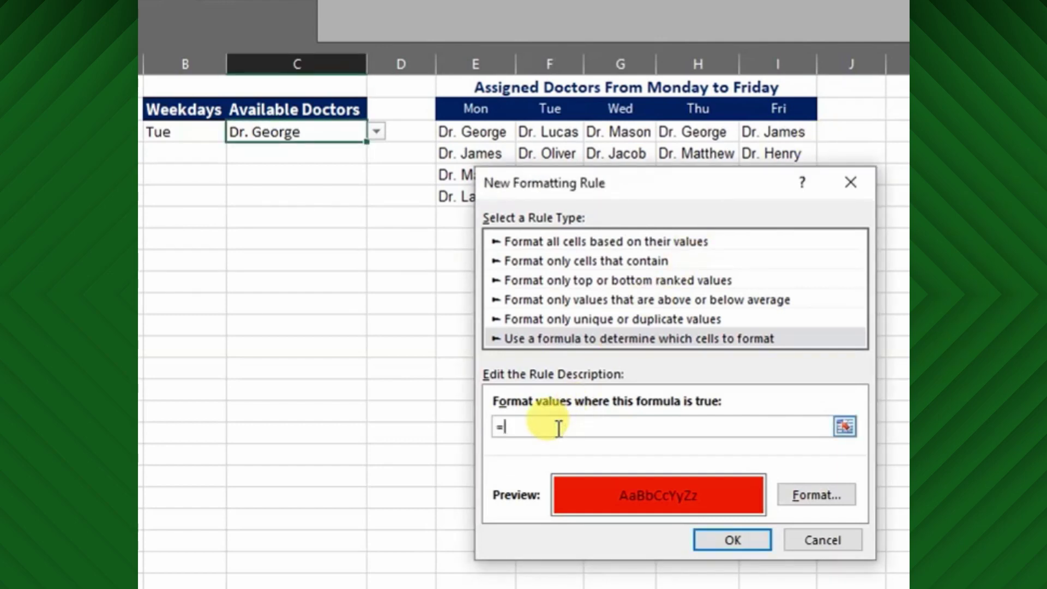
{"action": "type", "text": "="}
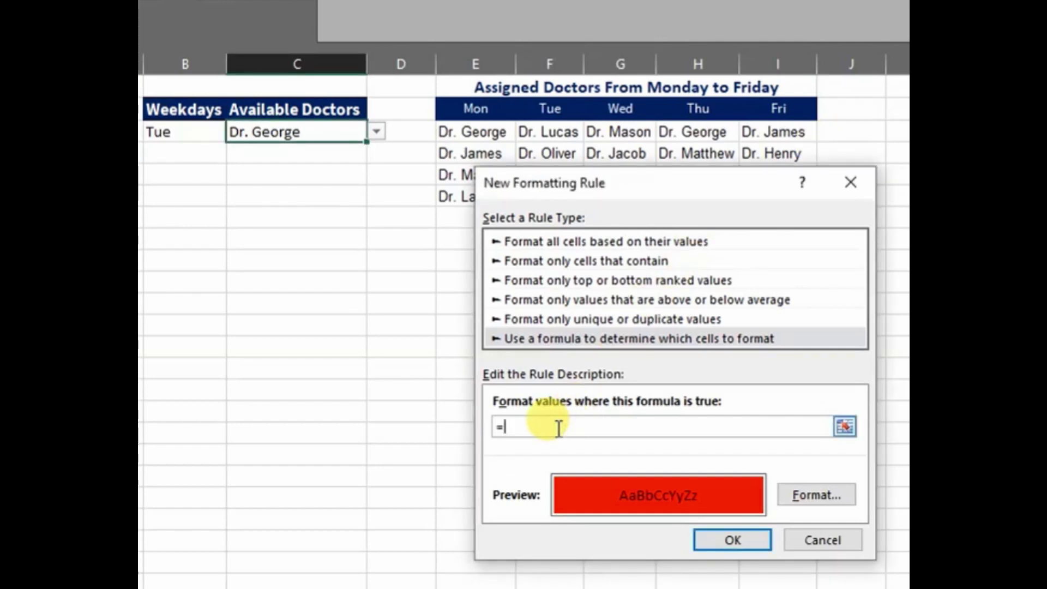
{"action": "type", "text": "match"}
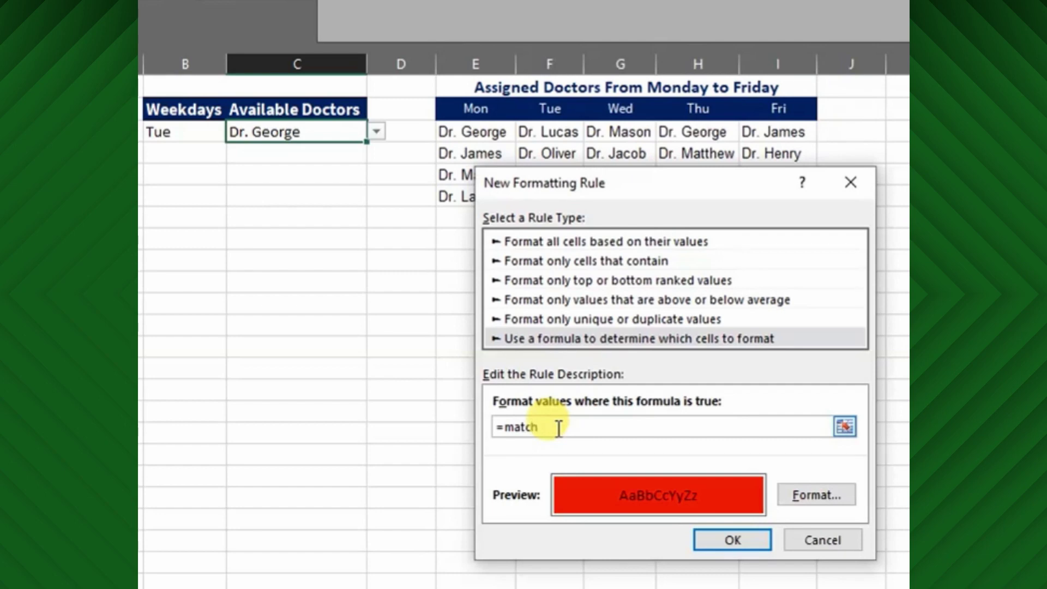
{"action": "type", "text": "("}
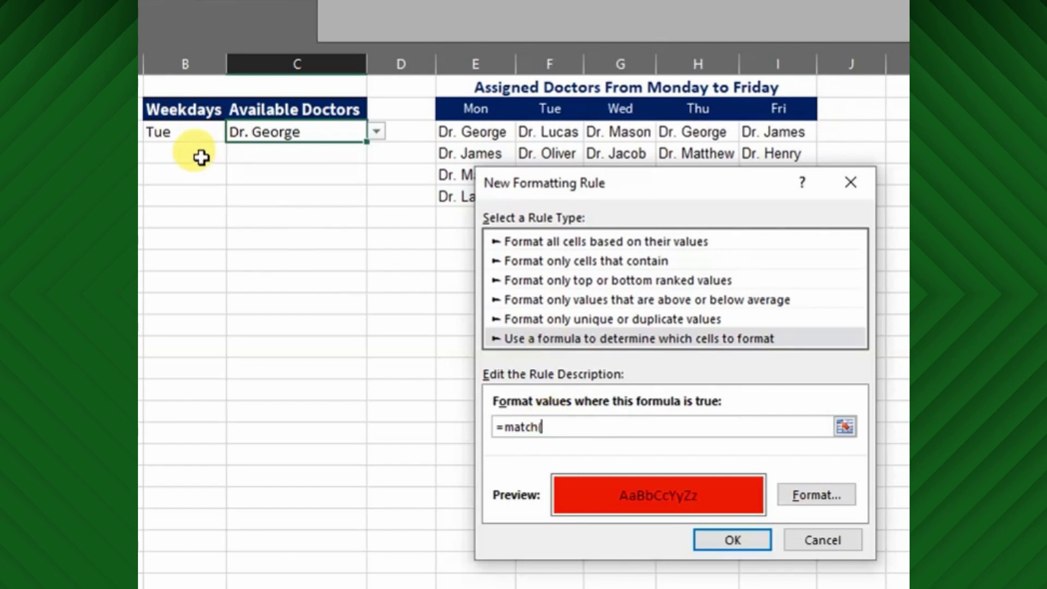
{"action": "left_click", "coordinate": [264, 132]}
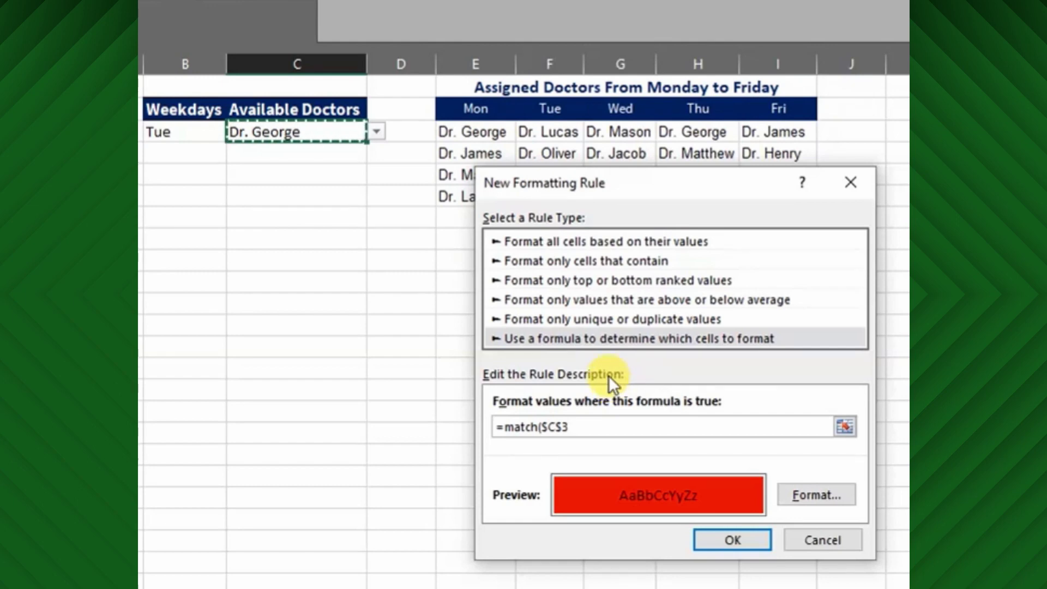
{"action": "type", "text": ",ch"}
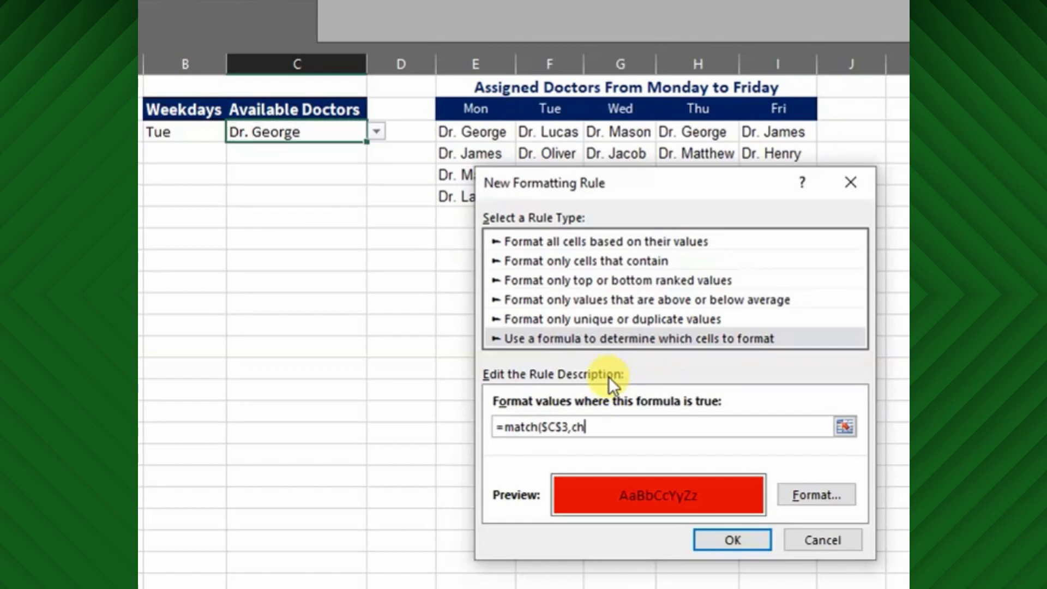
{"action": "type", "text": "oose(match("}
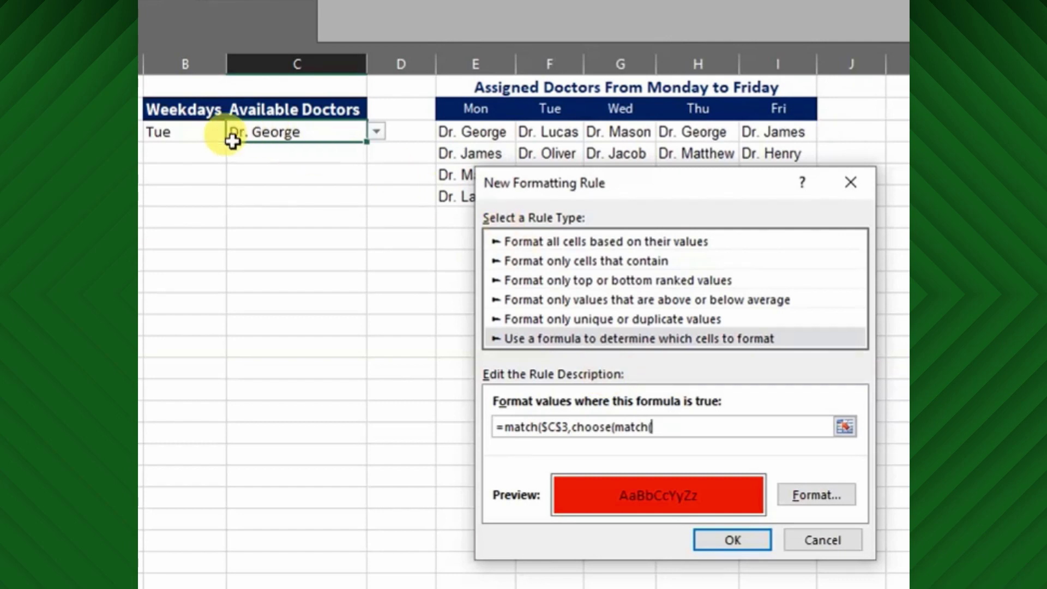
{"action": "left_click", "coordinate": [155, 131]}
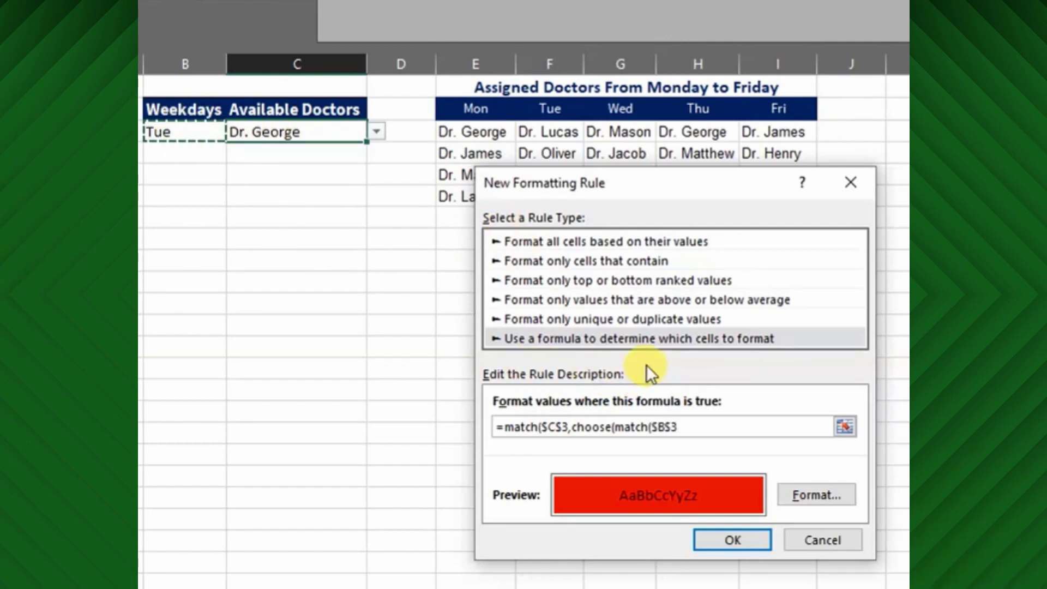
{"action": "type", "text": ","}
{"action": "left_click_drag", "start_coordinate": [471, 108], "coordinate": [758, 110]}
{"action": "type", "text": ",0"}
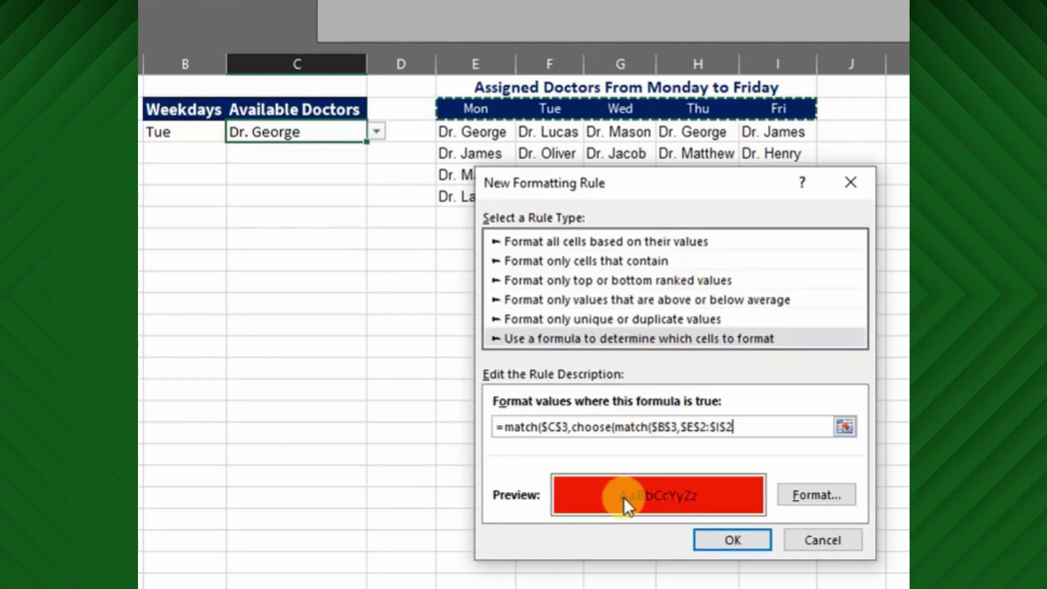
{"action": "type", "text": "),"}
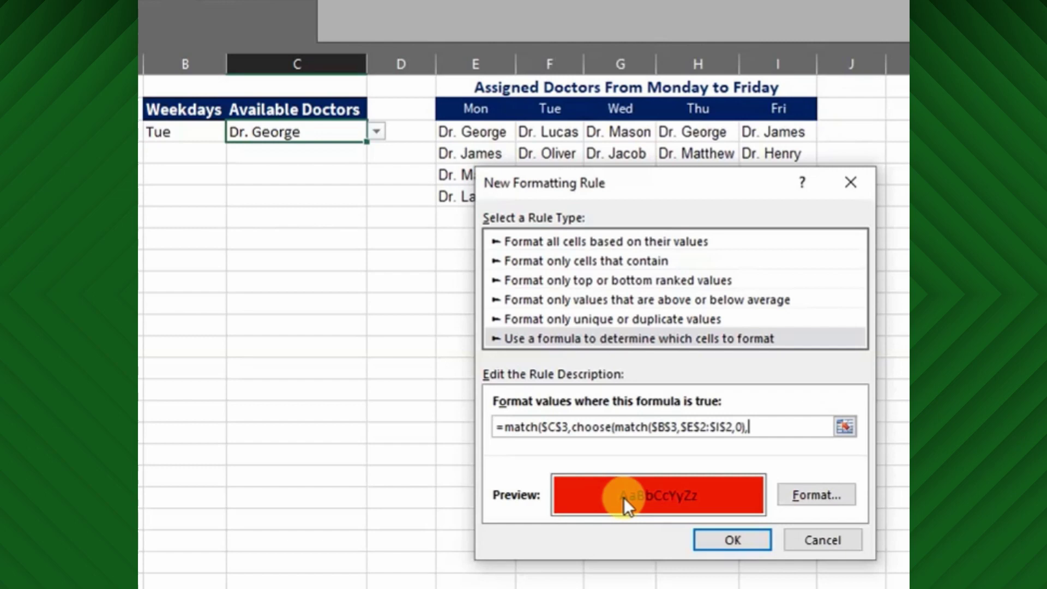
{"action": "type", "text": "Monday,Tue"}
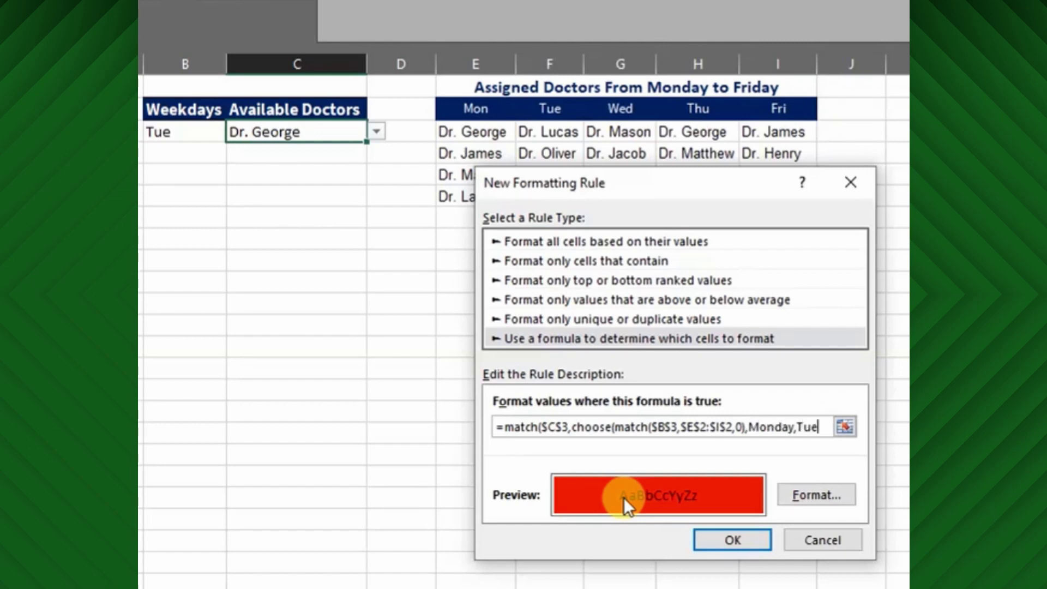
{"action": "type", "text": "sday,"}
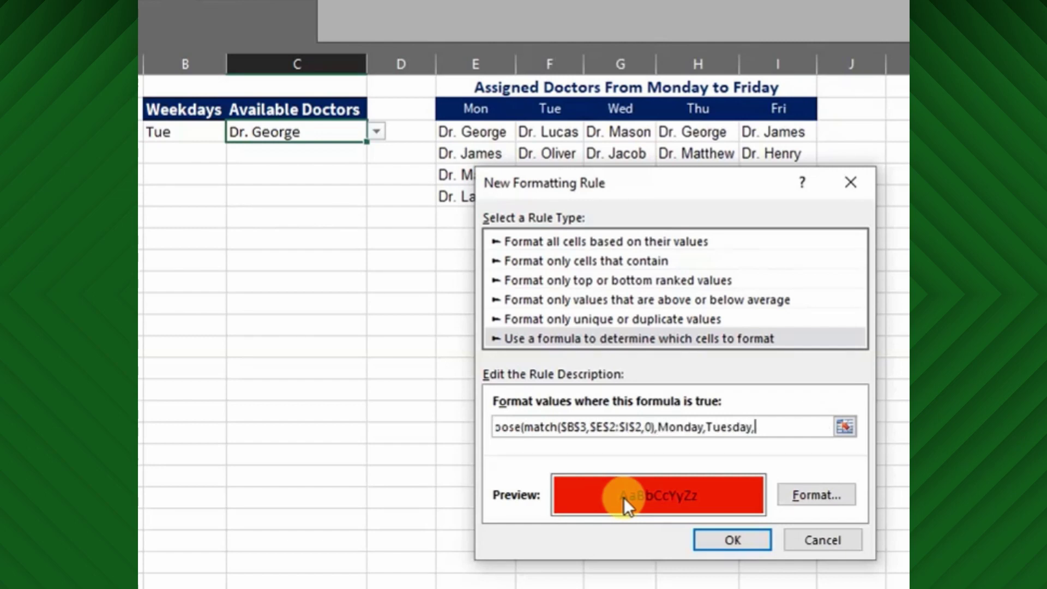
{"action": "type", "text": "Wednesday"}
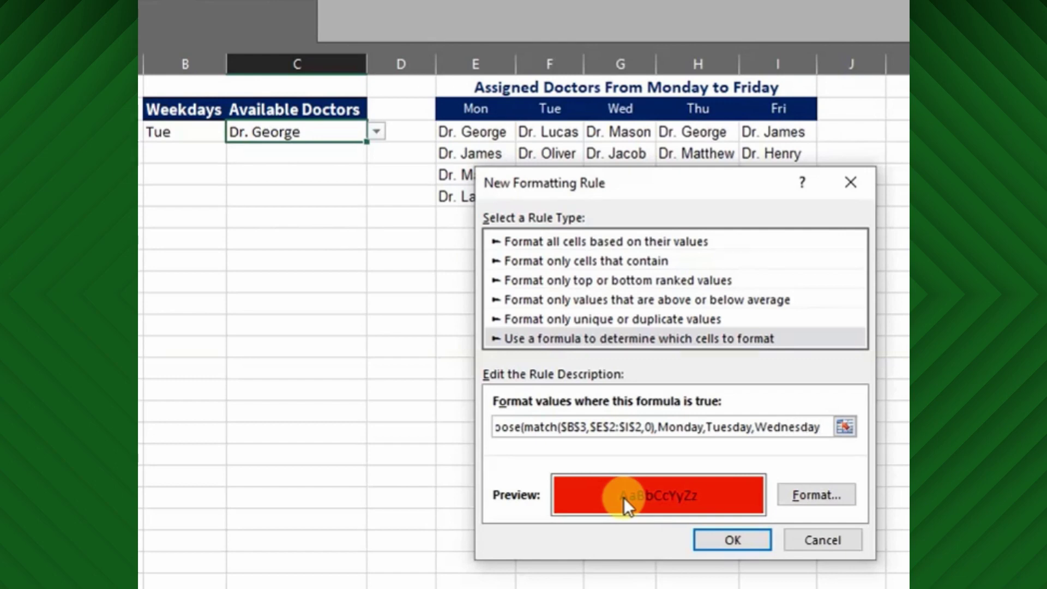
{"action": "type", "text": ",Thursda"}
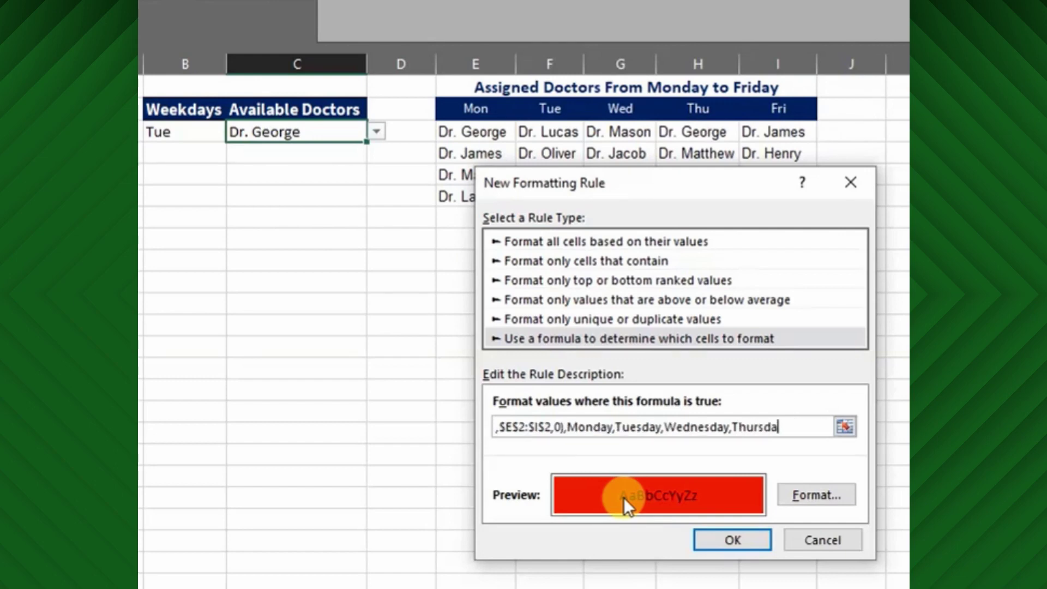
{"action": "type", "text": "y,Friday),"}
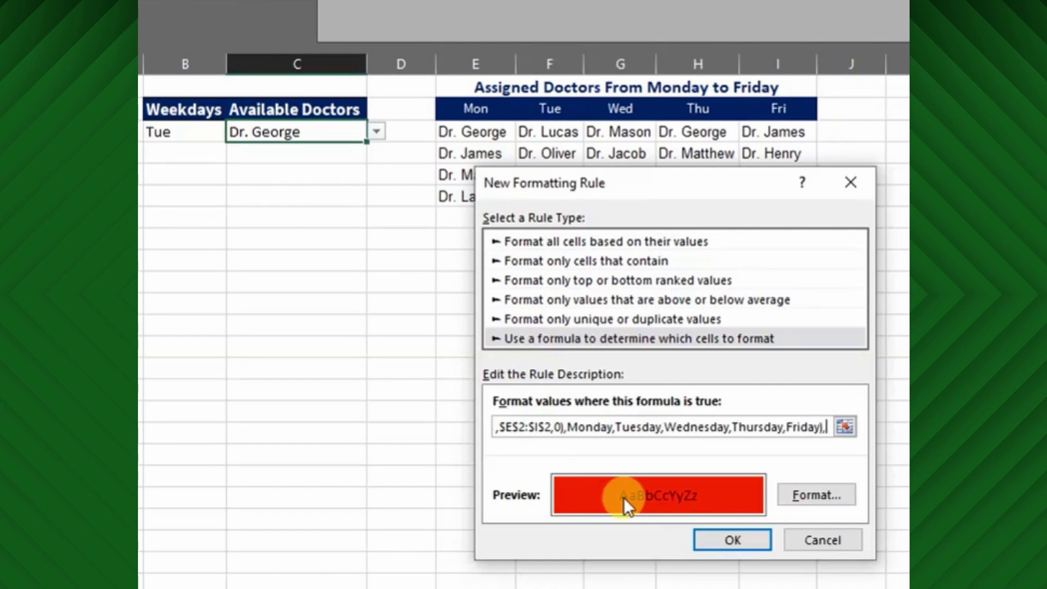
{"action": "type", "text": "0)"}
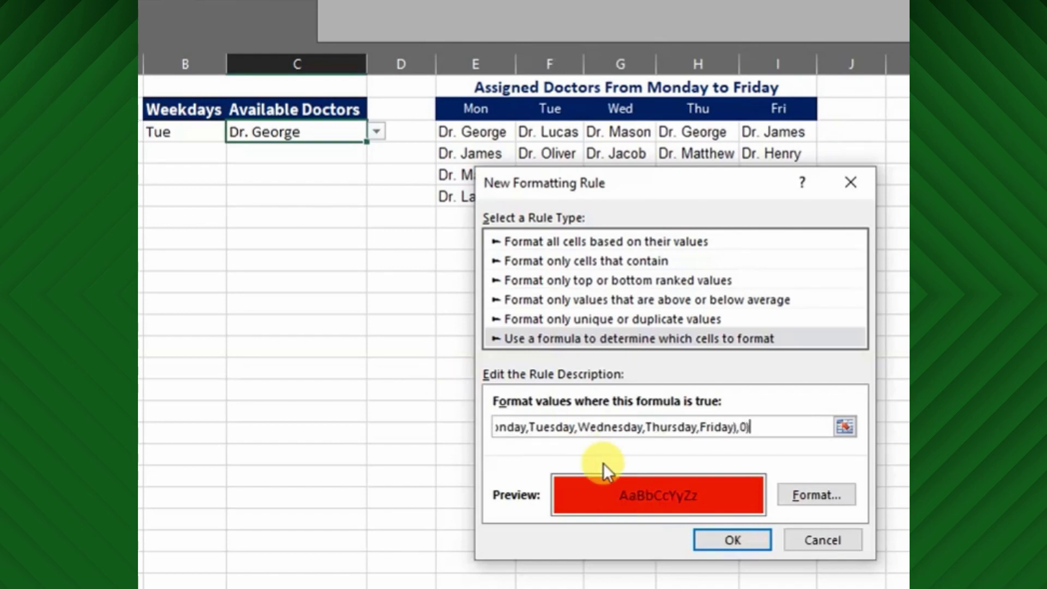
- Save the red rule, then choose Mon in B3 and Dr. George in C3
{"action": "left_click", "coordinate": [709, 537]}
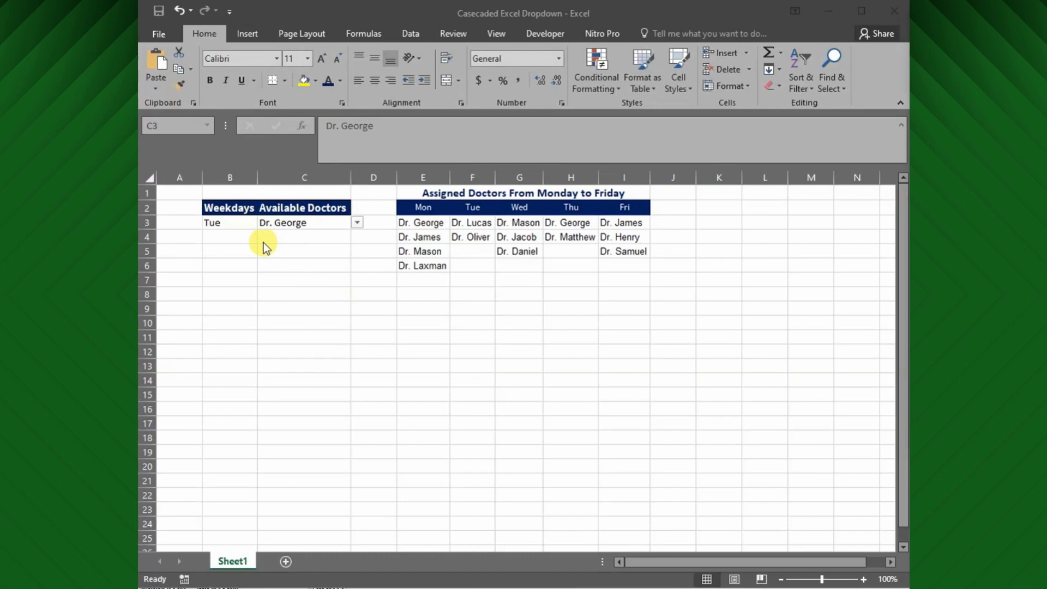
{"action": "left_click", "coordinate": [234, 224]}
{"action": "left_click", "coordinate": [263, 222]}
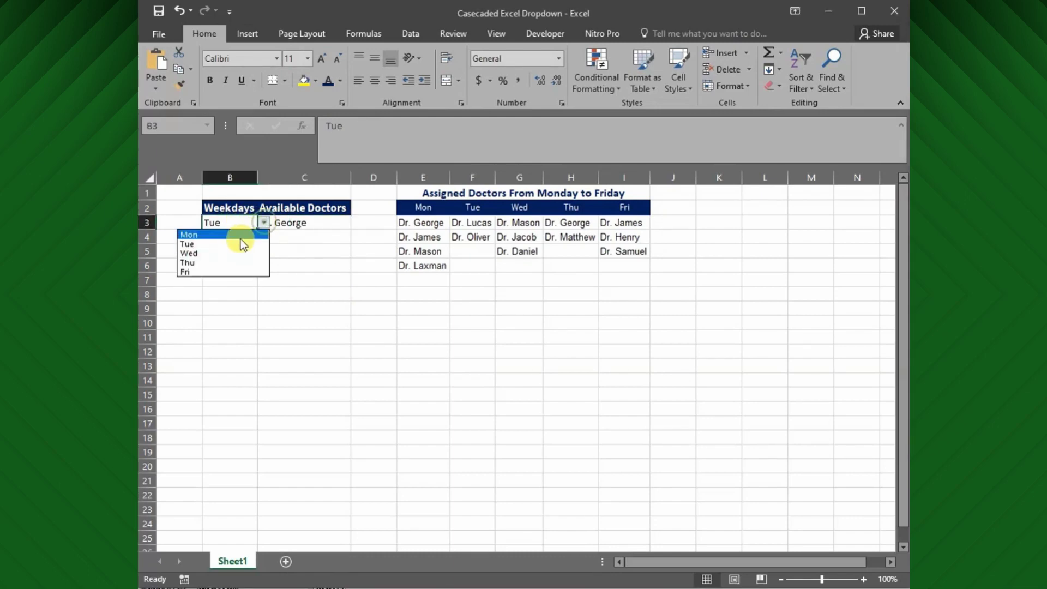
{"action": "left_click", "coordinate": [240, 237]}
{"action": "left_click", "coordinate": [303, 224]}
{"action": "left_click", "coordinate": [357, 223]}
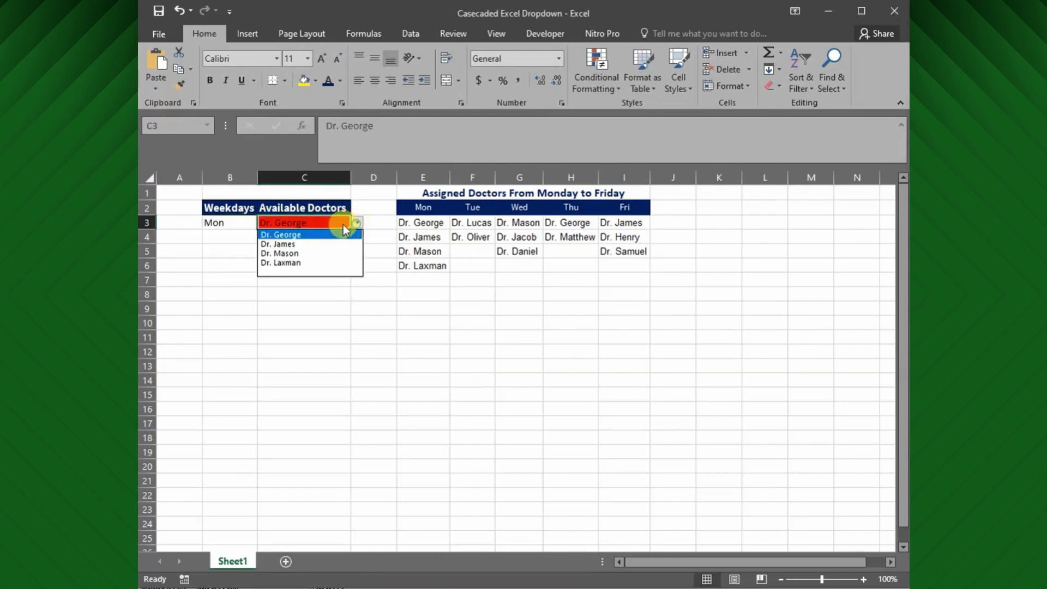
{"action": "left_click", "coordinate": [308, 234]}
- Switch B3 back to Tue and check C3's fill with Dr. George
{"action": "left_click", "coordinate": [250, 224]}
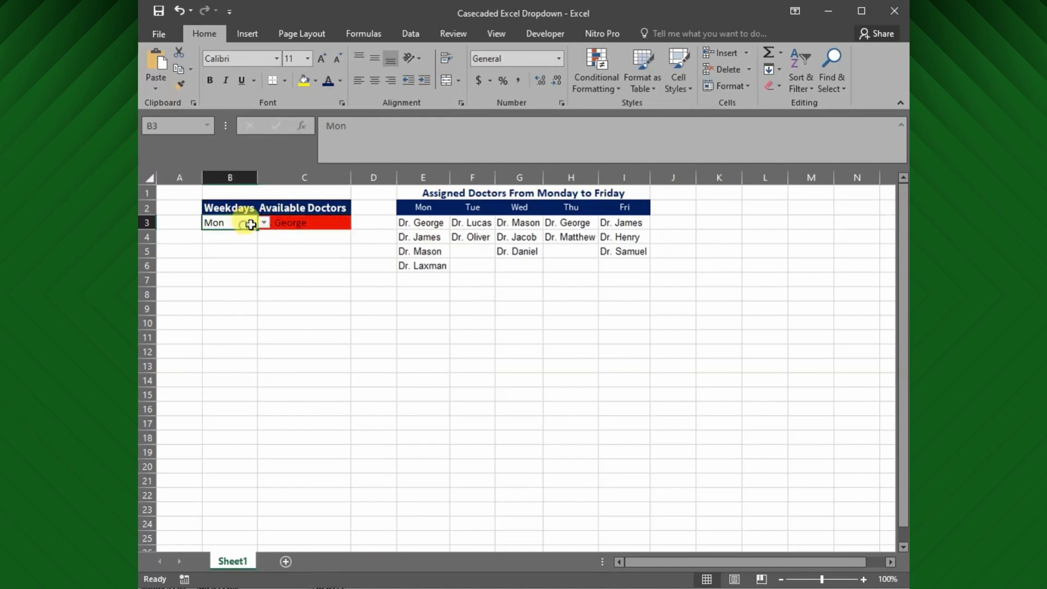
{"action": "left_click", "coordinate": [264, 223]}
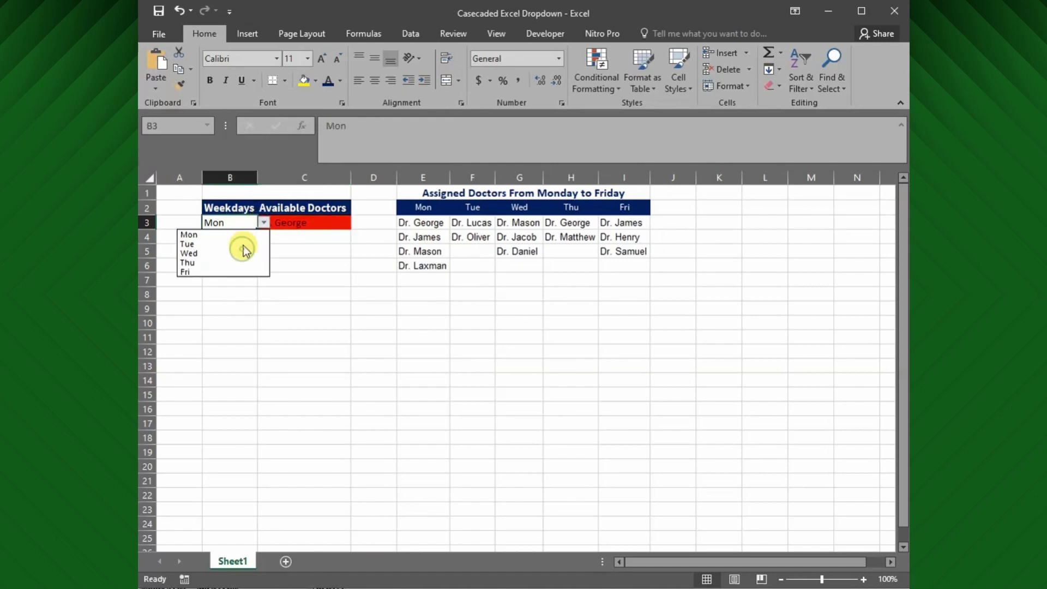
{"action": "left_click", "coordinate": [244, 241]}
{"action": "left_click", "coordinate": [299, 224]}
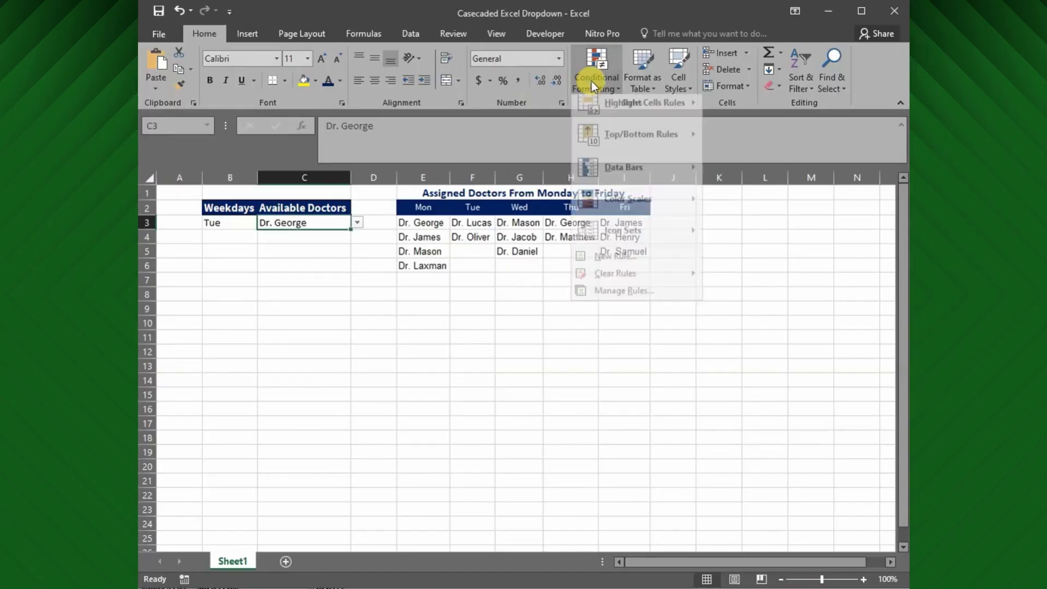
- Edit C3's rule to wrap the MATCH formula in ISNA( and apply it
{"action": "left_click", "coordinate": [621, 298]}
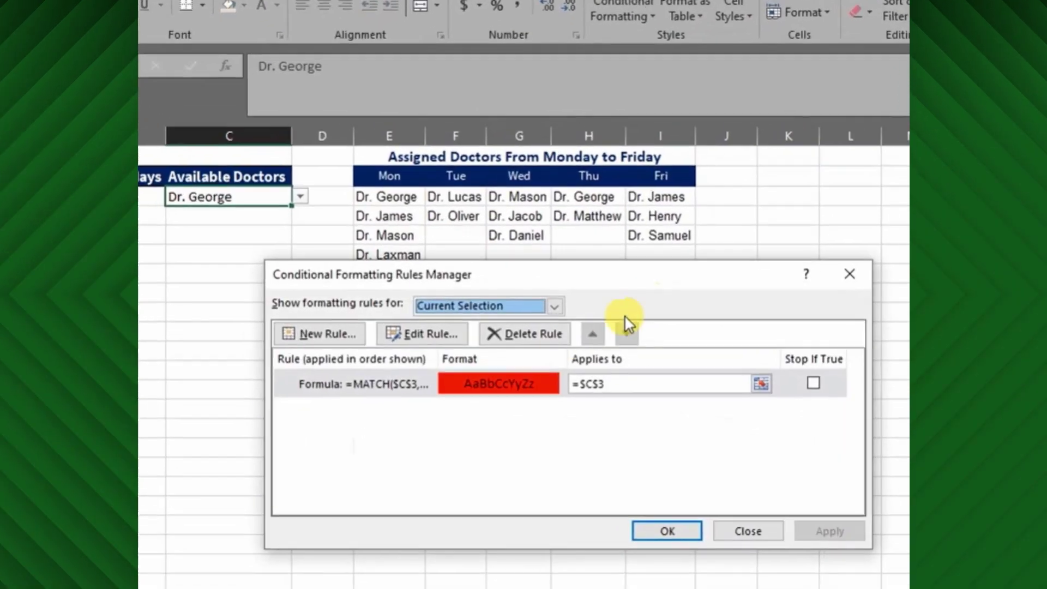
{"action": "left_click", "coordinate": [398, 334]}
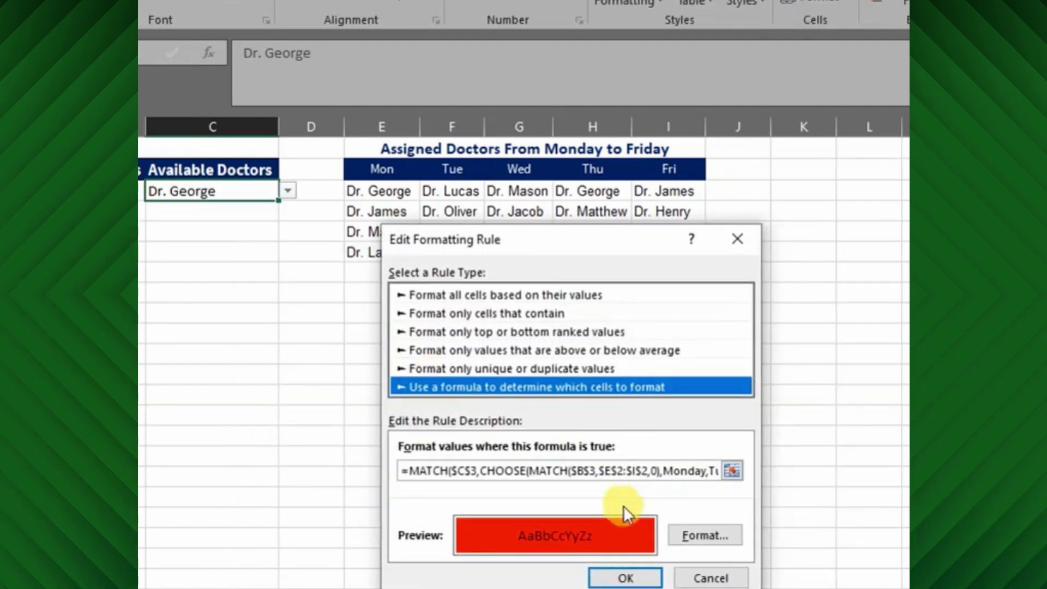
{"action": "left_click", "coordinate": [439, 467]}
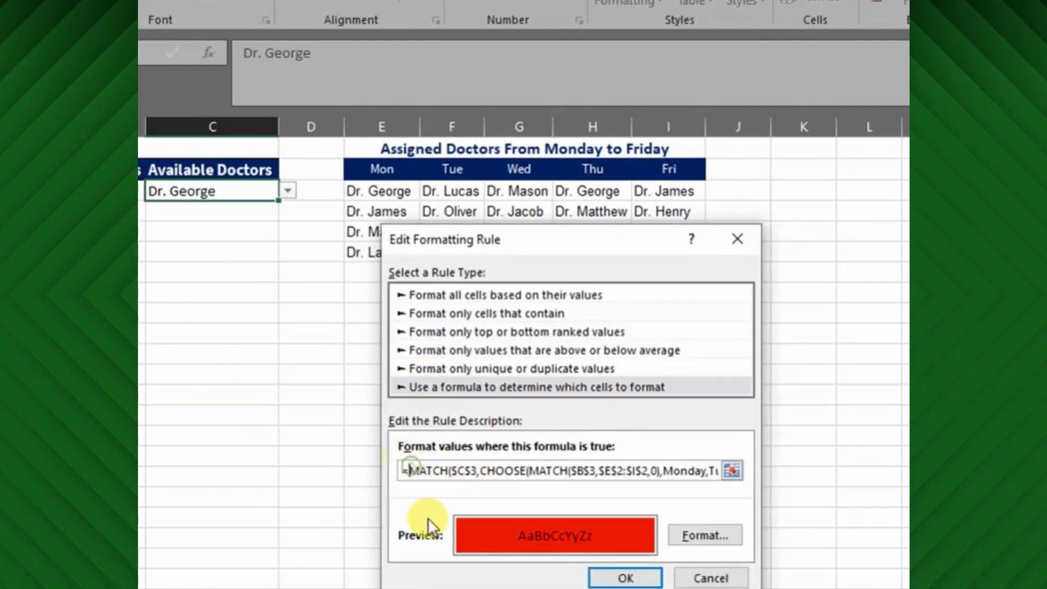
{"action": "type", "text": "isna"}
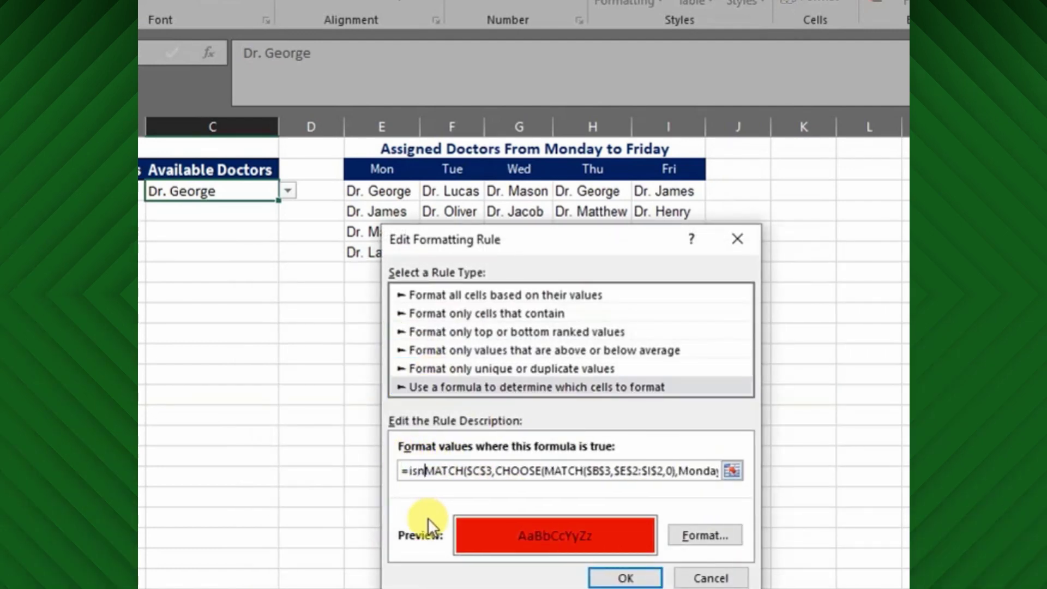
{"action": "type", "text": "("}
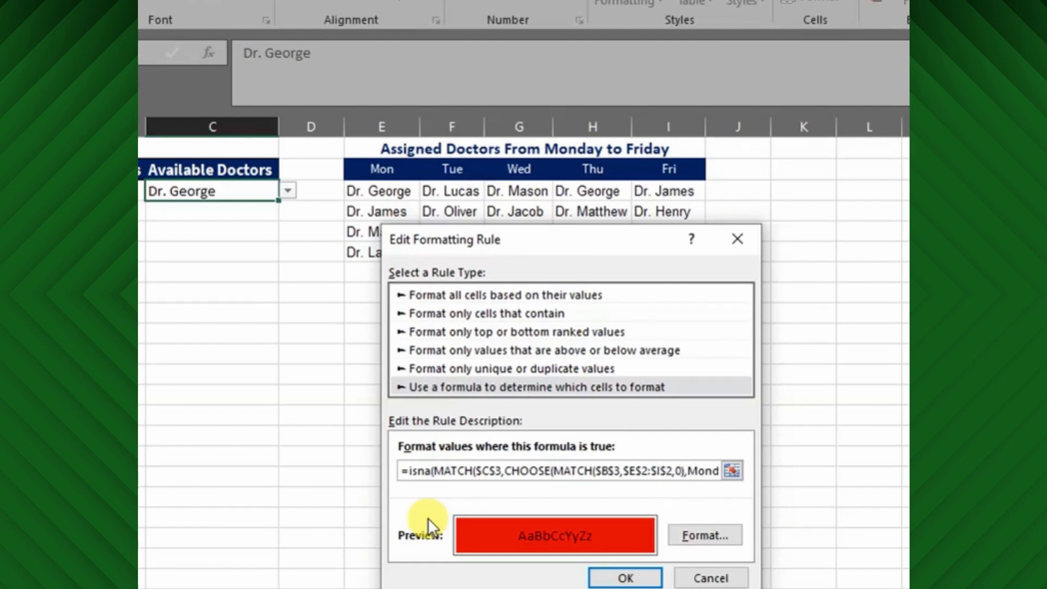
{"action": "left_click", "coordinate": [719, 471]}
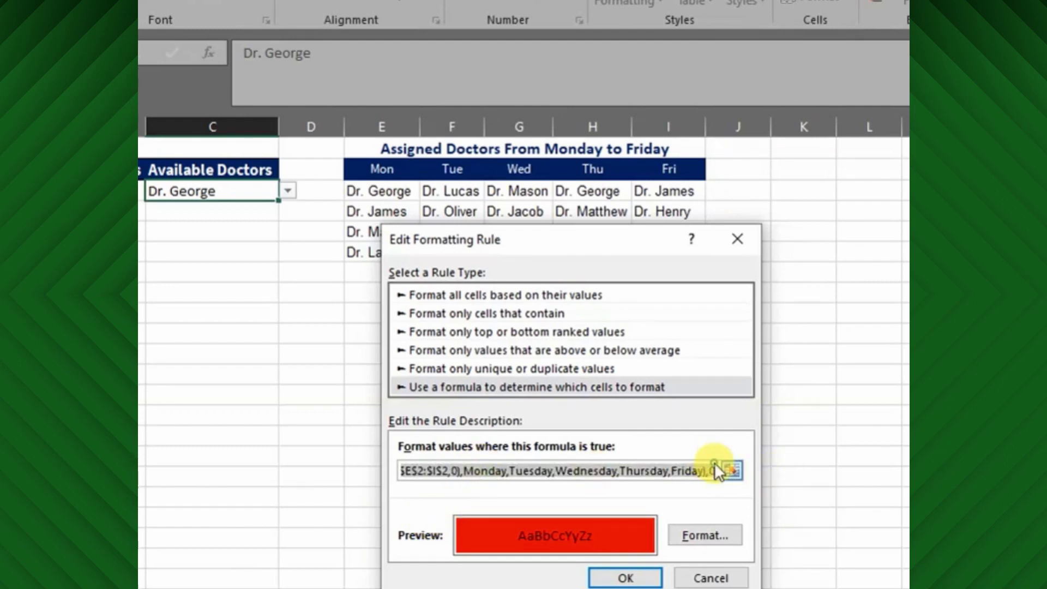
{"action": "left_click", "coordinate": [654, 577]}
{"action": "left_click", "coordinate": [847, 545]}
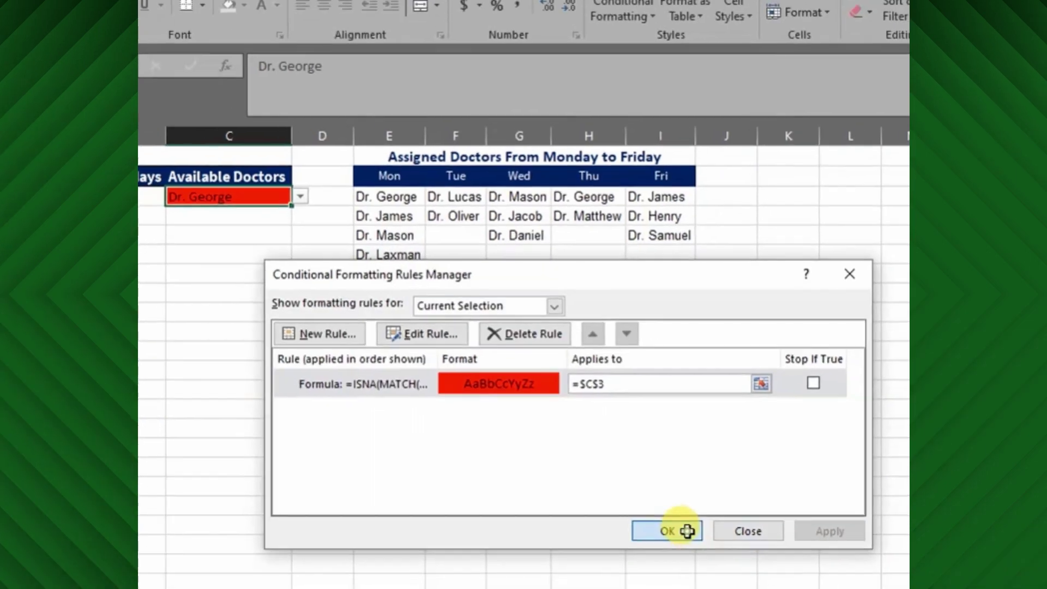
{"action": "left_click", "coordinate": [675, 545]}
- Switch B3 to Mon, then back to Tue, and inspect C3's red fill
{"action": "left_click", "coordinate": [222, 220]}
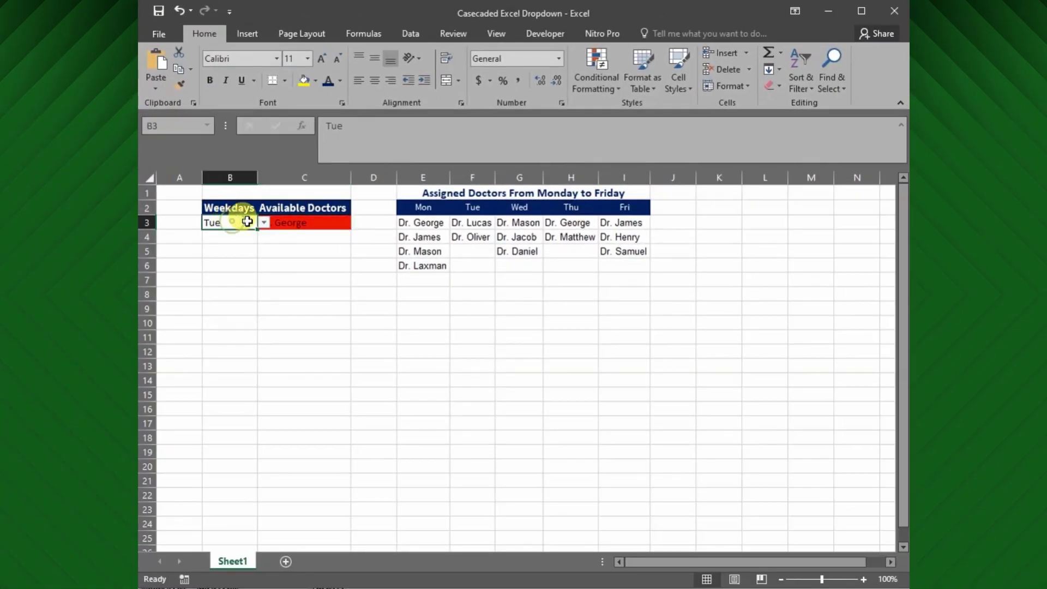
{"action": "left_click", "coordinate": [263, 223]}
{"action": "left_click", "coordinate": [219, 233]}
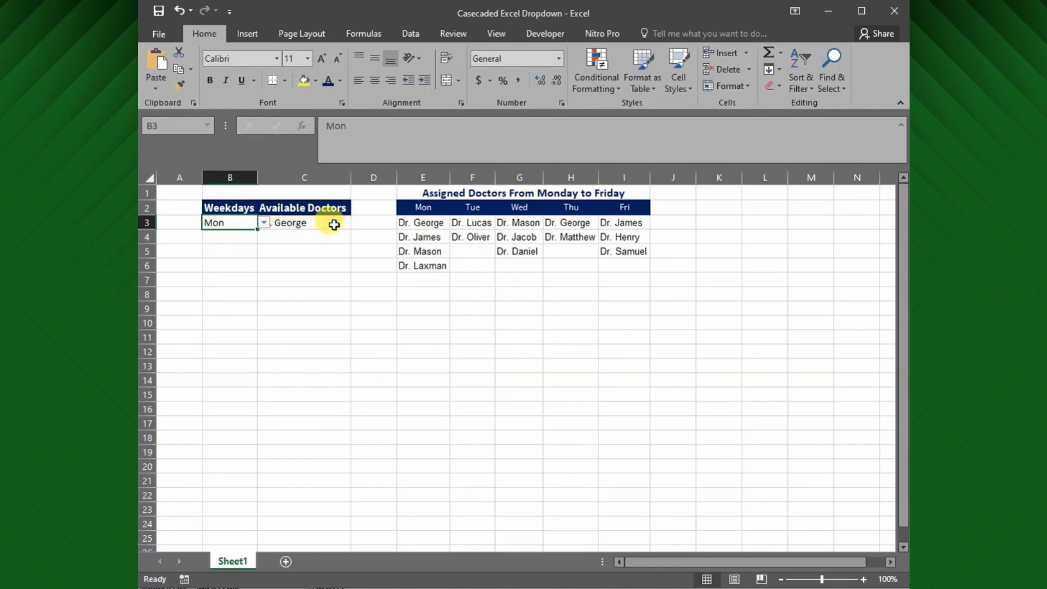
{"action": "left_click", "coordinate": [332, 223]}
{"action": "left_click", "coordinate": [454, 223]}
{"action": "left_click", "coordinate": [239, 223]}
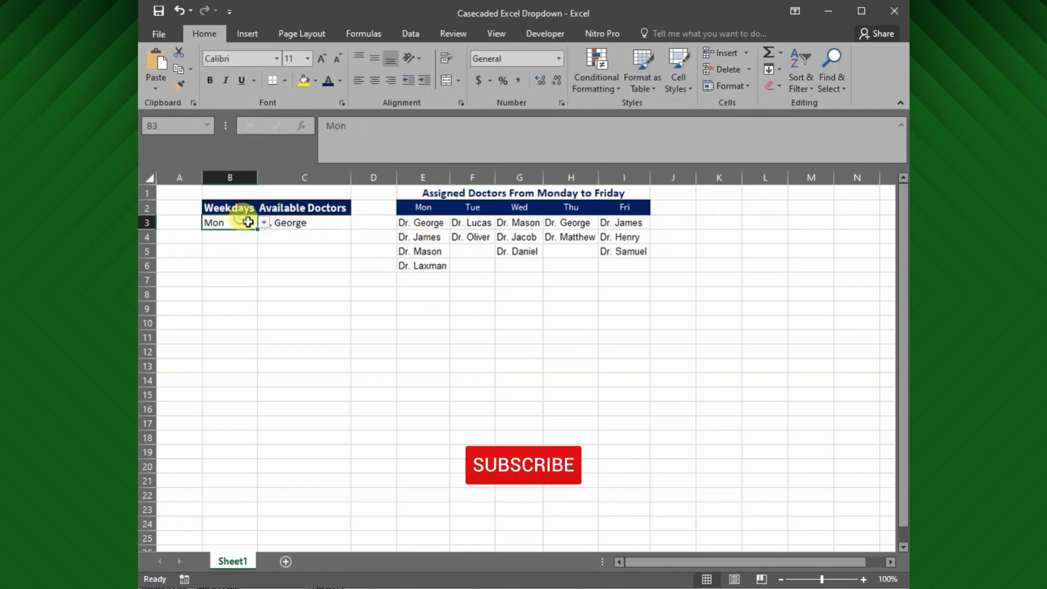
{"action": "left_click", "coordinate": [262, 222]}
{"action": "left_click", "coordinate": [232, 243]}
{"action": "left_click", "coordinate": [292, 222]}
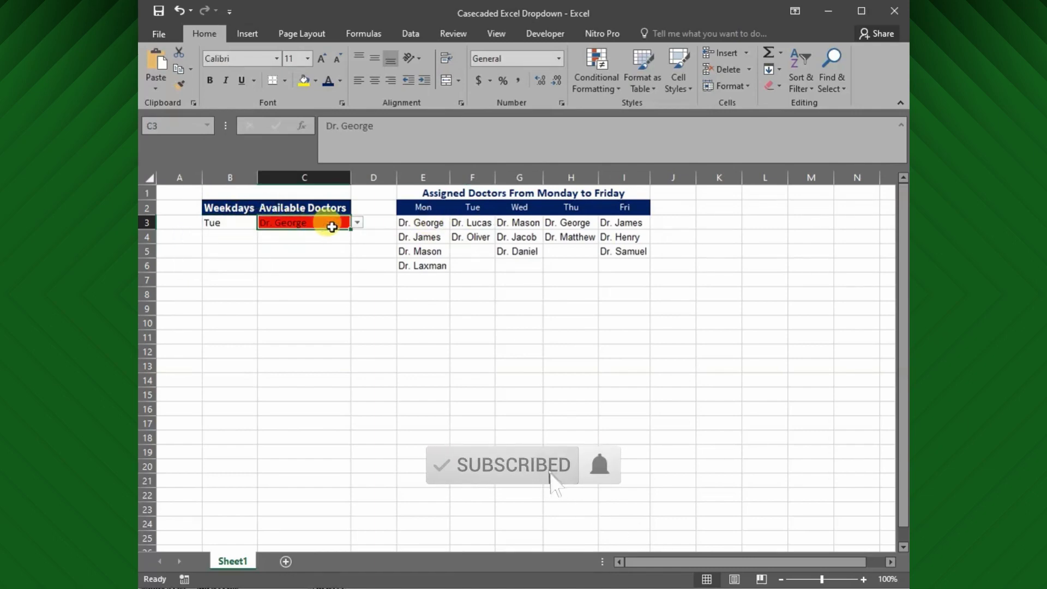
{"action": "left_click_drag", "start_coordinate": [475, 223], "coordinate": [480, 235]}
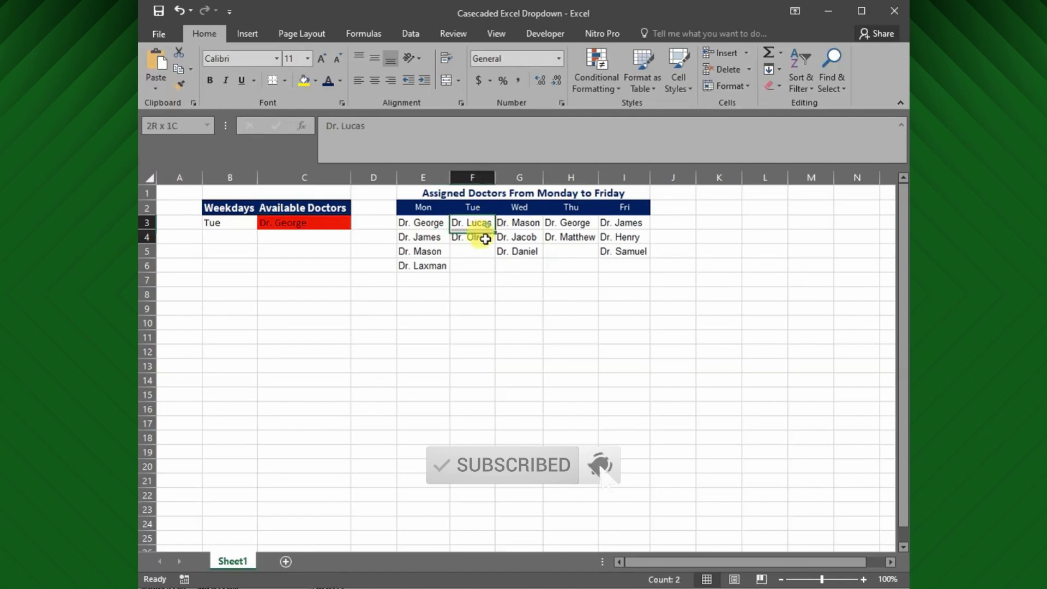
- Delete the doctor name from C3, leaving it empty
{"action": "left_click", "coordinate": [224, 223]}
{"action": "left_click", "coordinate": [289, 222]}
{"action": "key", "text": "Delete"}
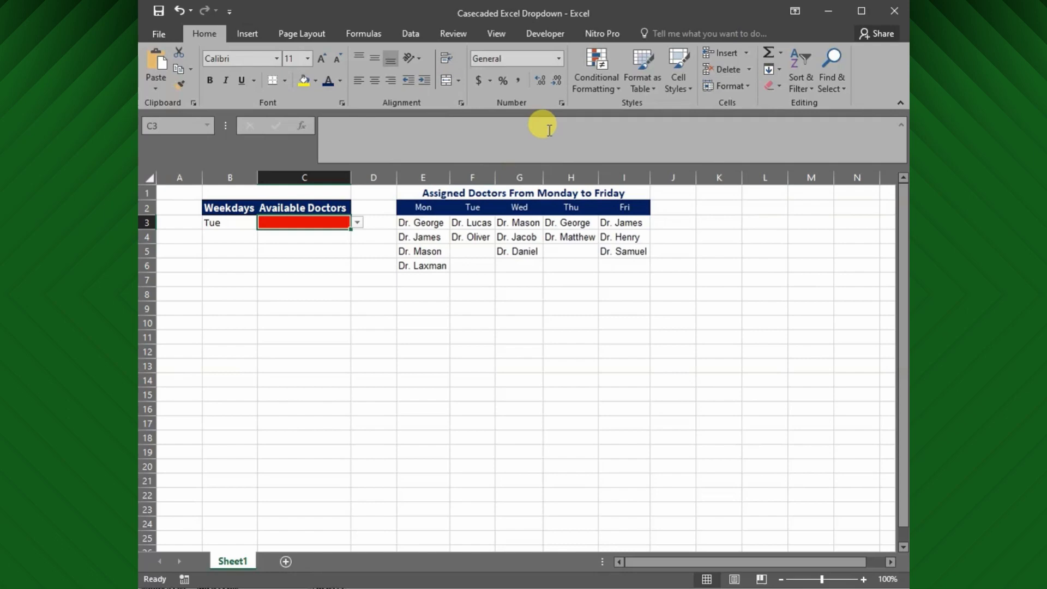
- Change the ISNA rule's formula to =AND(LEN($C$3),ISNA(MATCH(…))) and confirm it
{"action": "left_click", "coordinate": [594, 82]}
{"action": "left_click", "coordinate": [600, 300]}
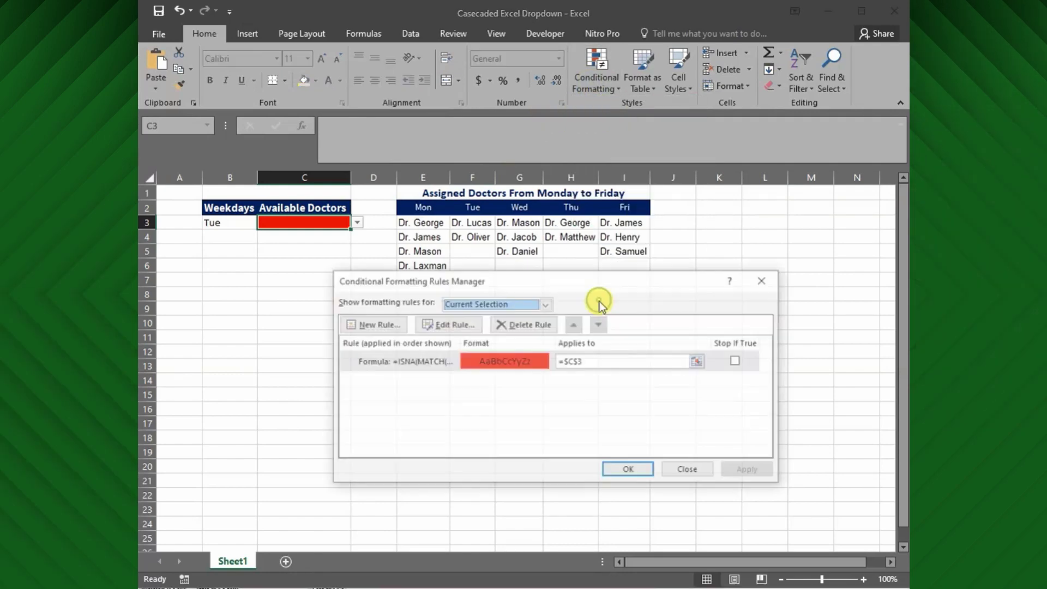
{"action": "left_click", "coordinate": [421, 363]}
{"action": "left_click", "coordinate": [446, 325]}
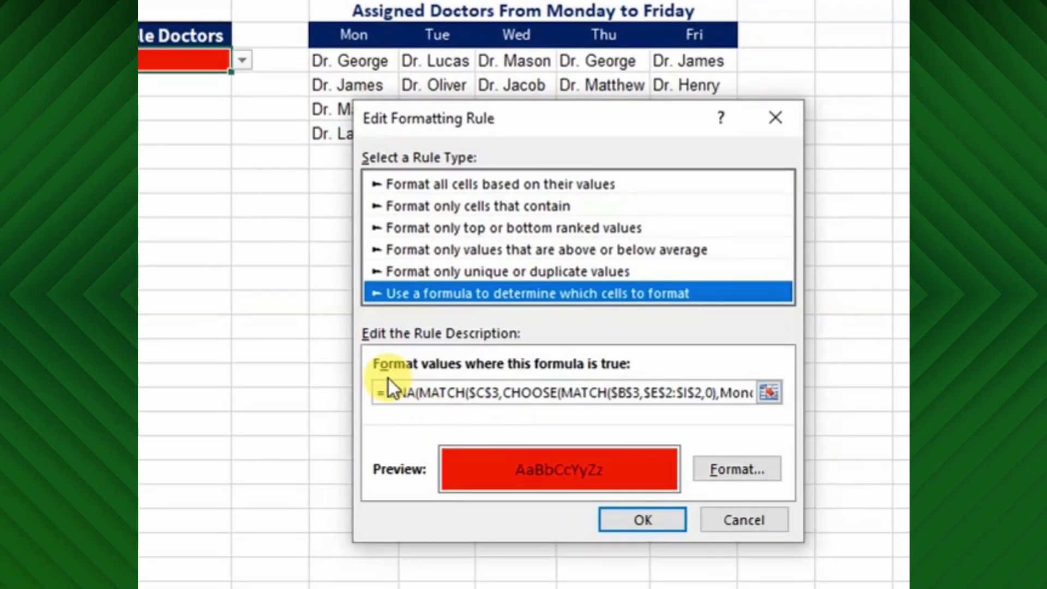
{"action": "left_click", "coordinate": [387, 392]}
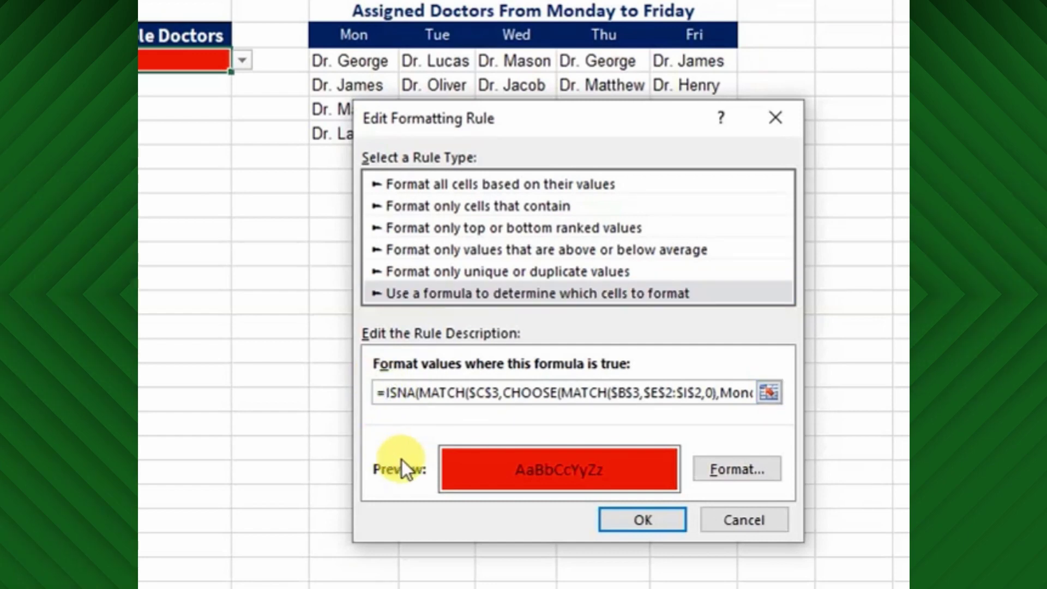
{"action": "type", "text": "and("}
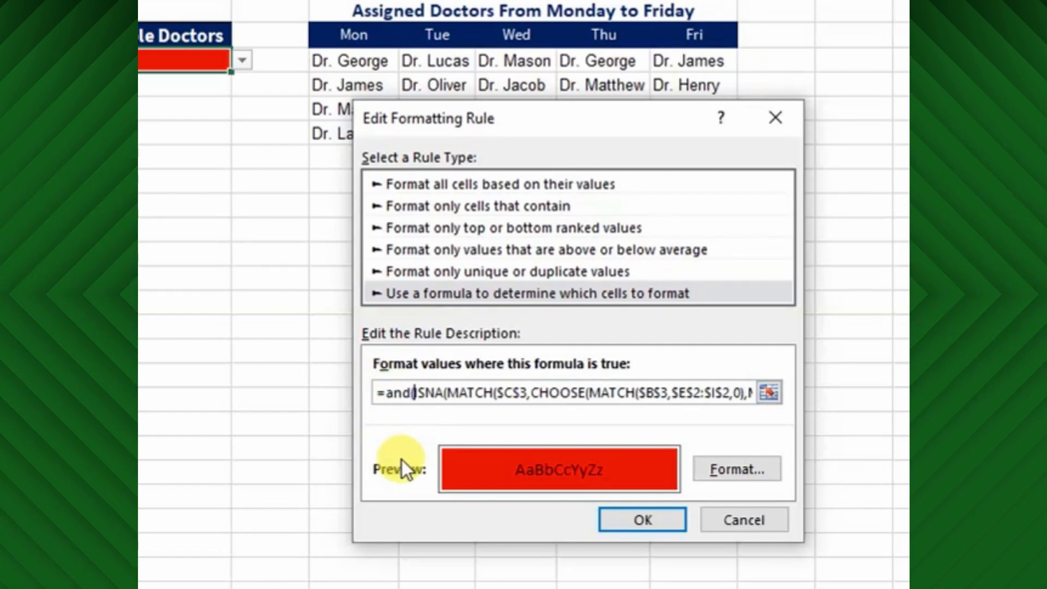
{"action": "type", "text": "len"}
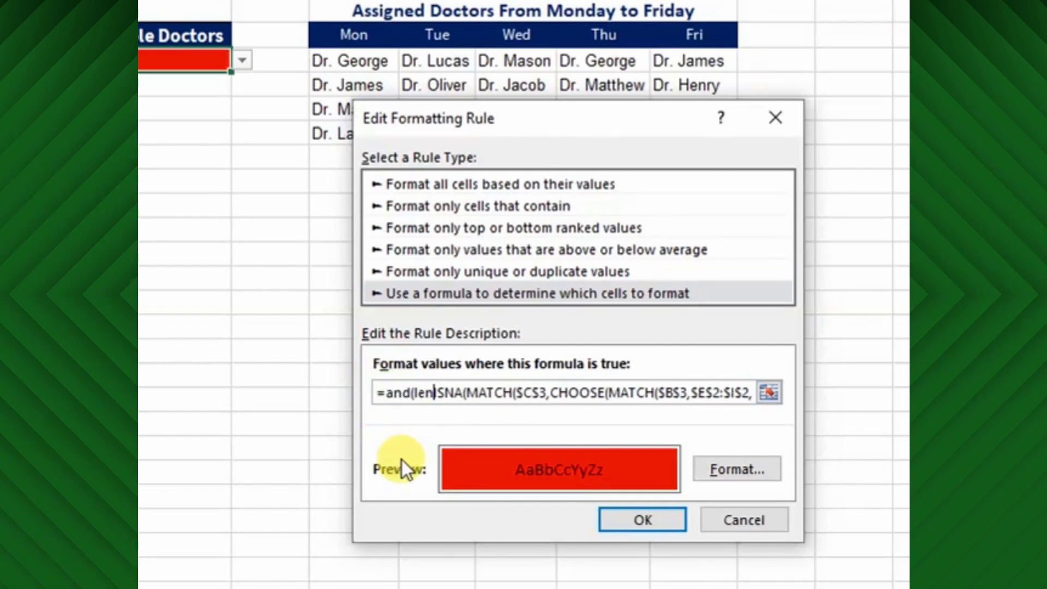
{"action": "type", "text": "("}
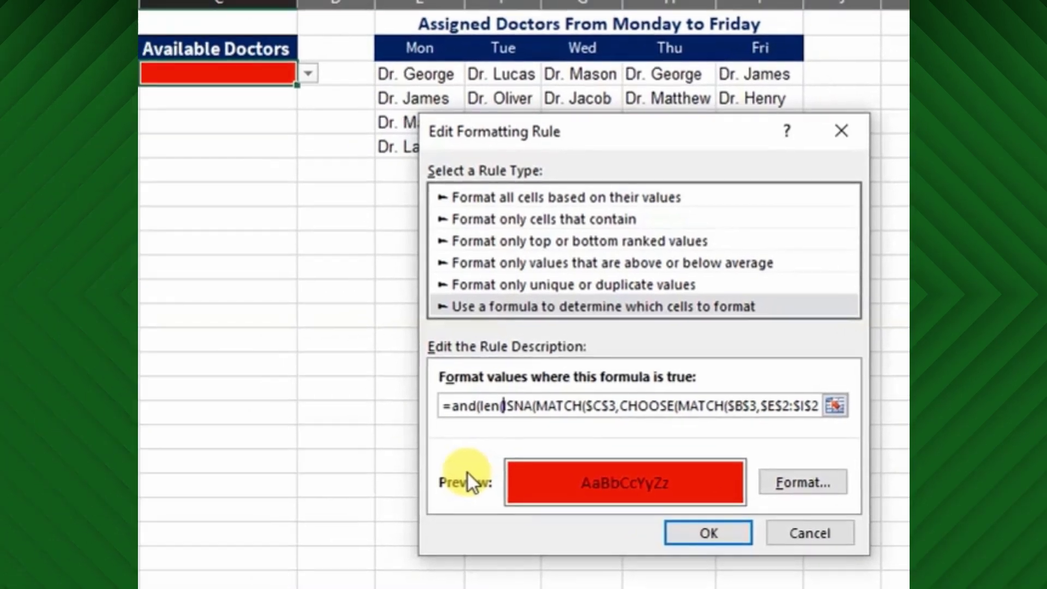
{"action": "left_click", "coordinate": [167, 76]}
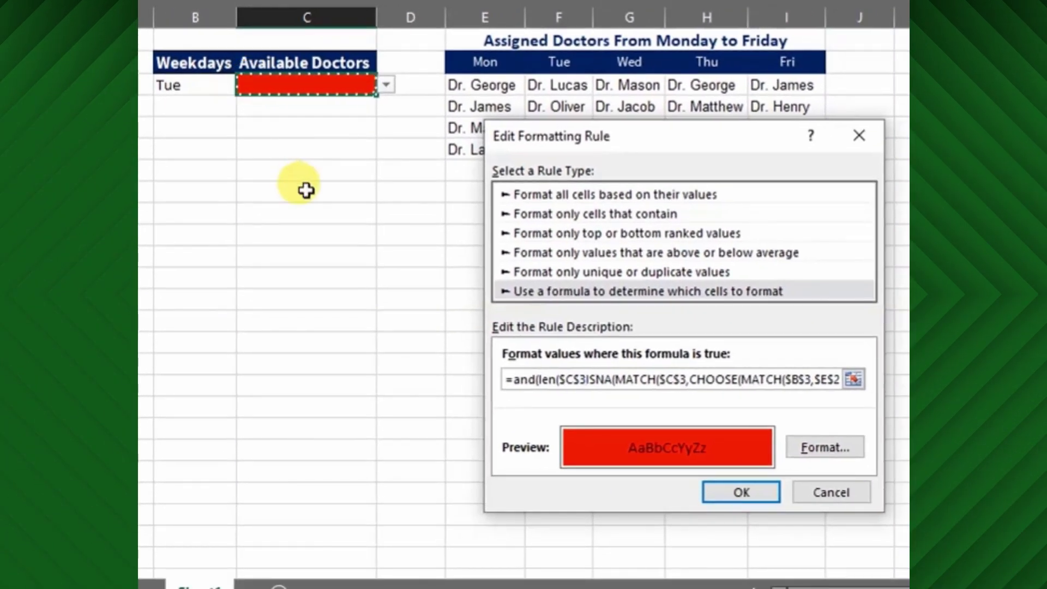
{"action": "type", "text": ")"}
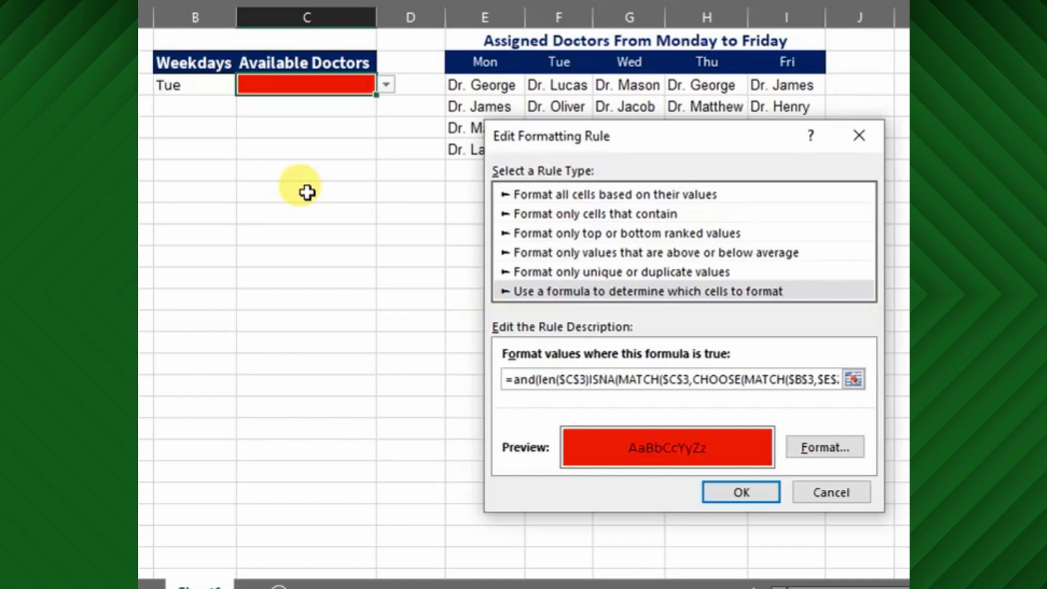
{"action": "type", "text": ","}
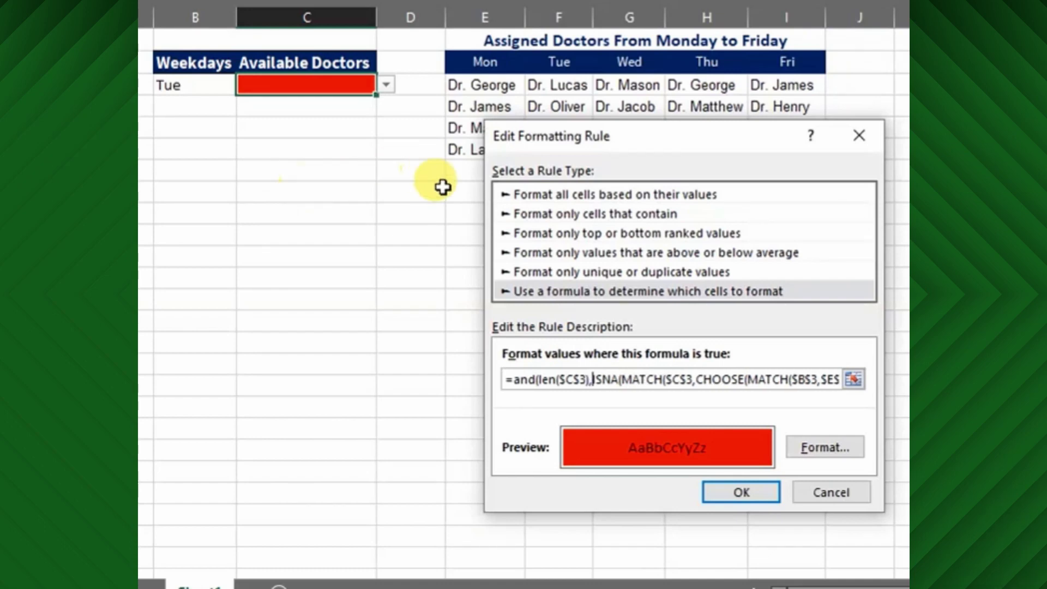
{"action": "left_click_drag", "start_coordinate": [710, 379], "coordinate": [868, 390]}
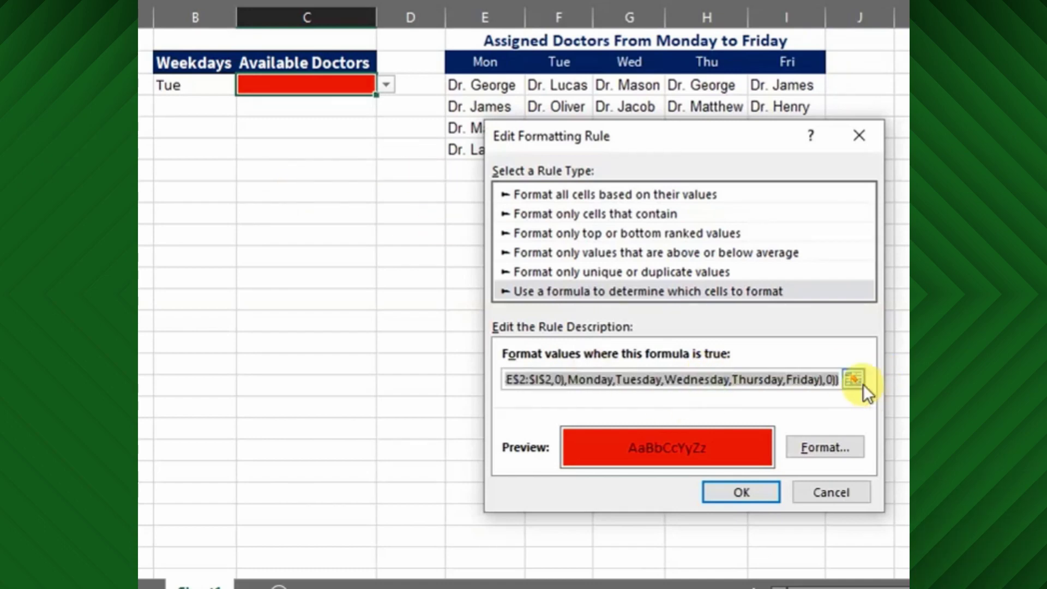
{"action": "left_click", "coordinate": [832, 379]}
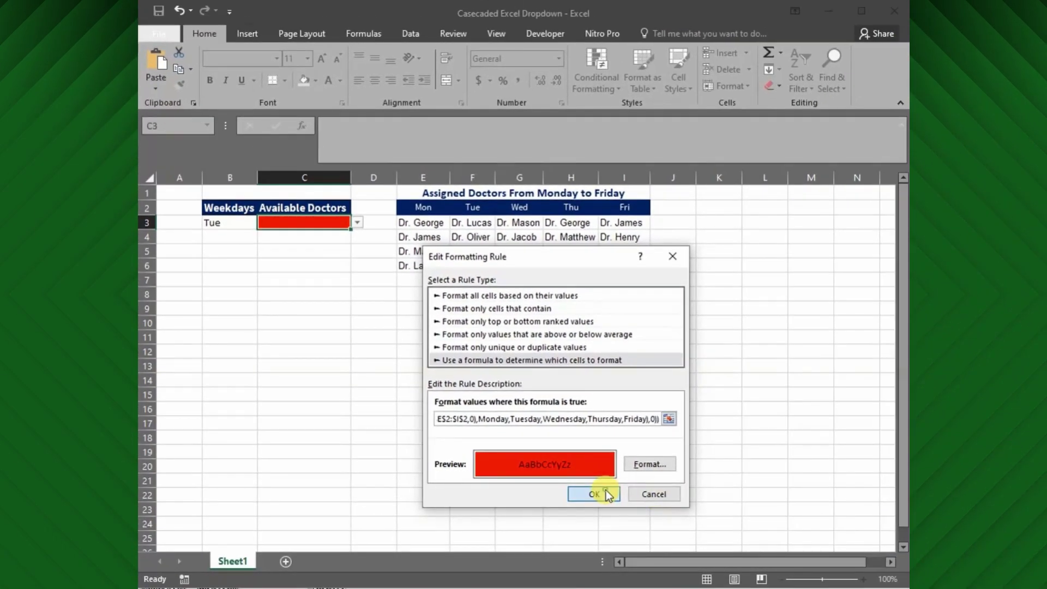
{"action": "left_click", "coordinate": [607, 490]}
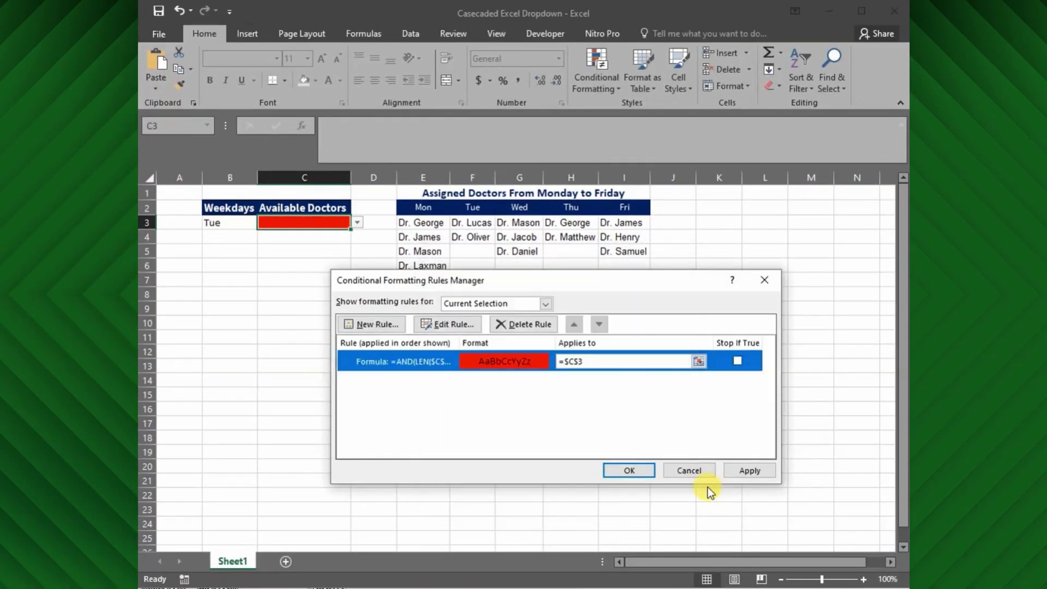
- Apply the revised rule and pick Dr. Lucas from C3's Tuesday doctor list
{"action": "left_click", "coordinate": [744, 468]}
{"action": "left_click", "coordinate": [634, 473]}
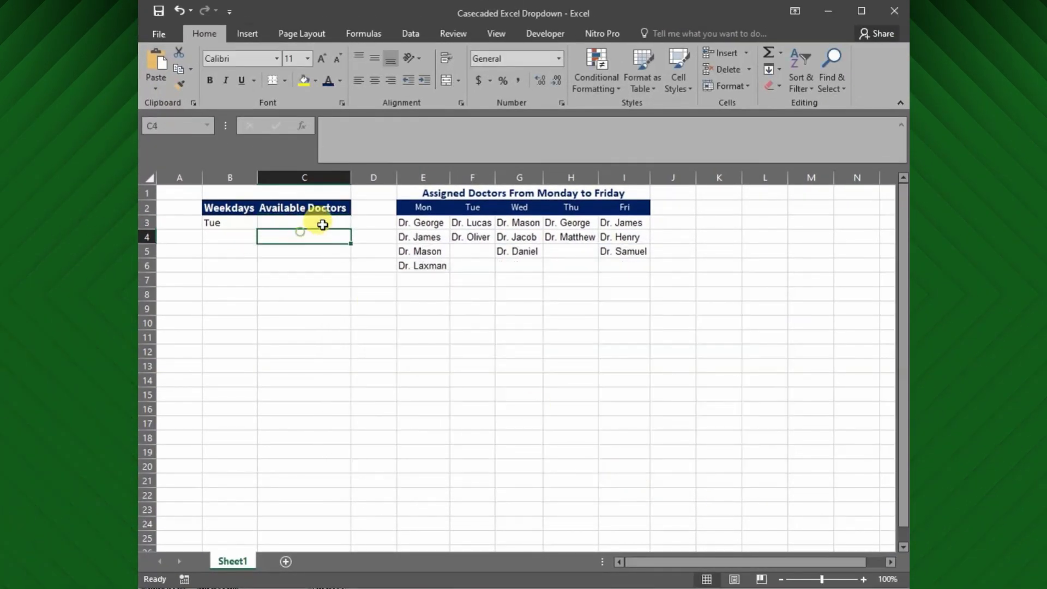
{"action": "left_click", "coordinate": [358, 223]}
{"action": "left_click", "coordinate": [311, 234]}
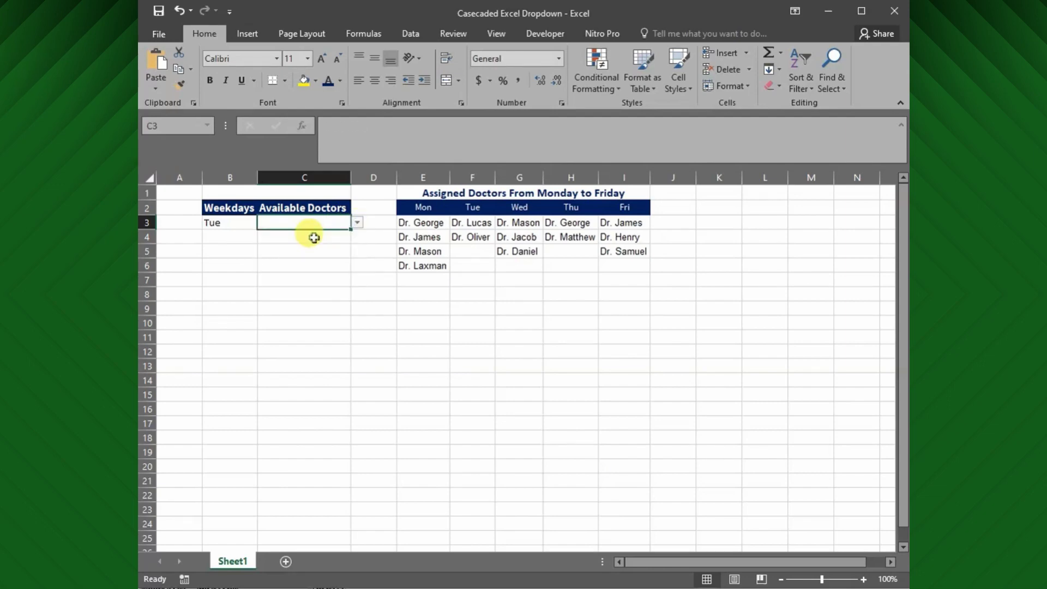
- Reselect Tue in B3's weekday dropdown and reopen the choices
{"action": "left_click", "coordinate": [244, 226]}
{"action": "left_click", "coordinate": [263, 223]}
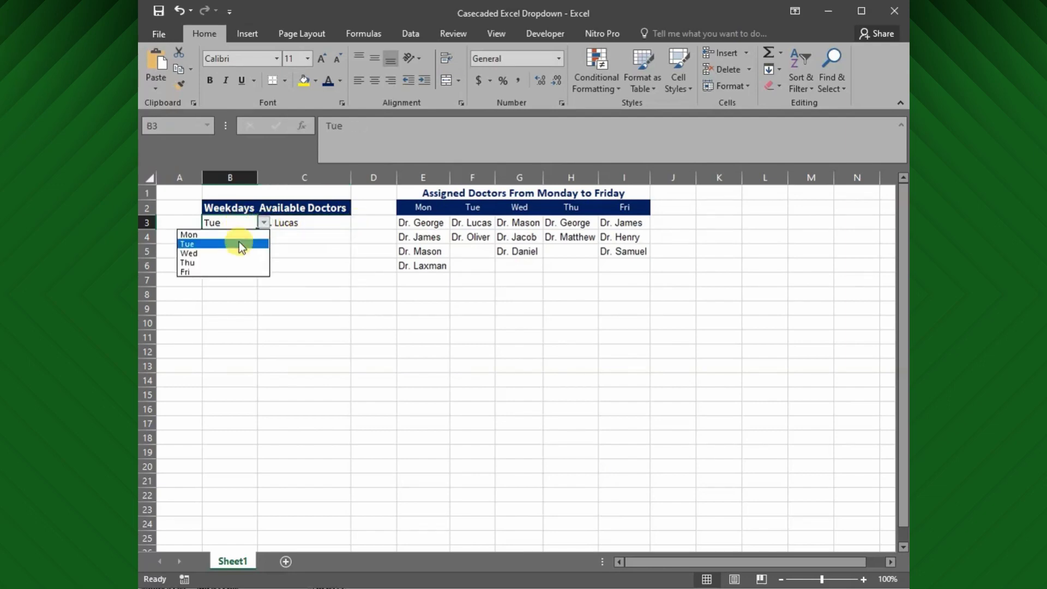
{"action": "left_click", "coordinate": [238, 241]}
{"action": "left_click", "coordinate": [259, 223]}
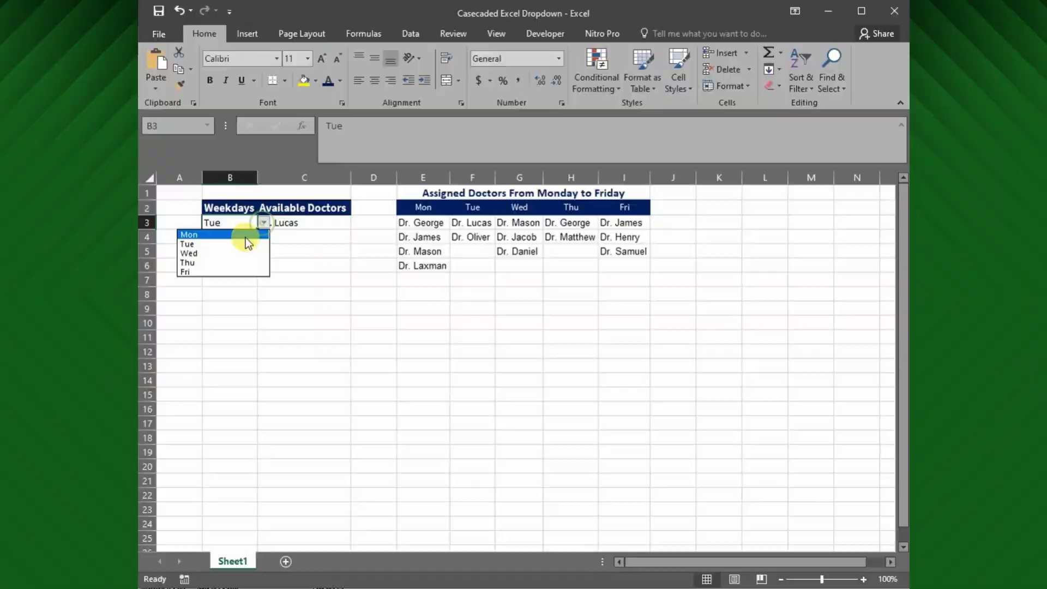